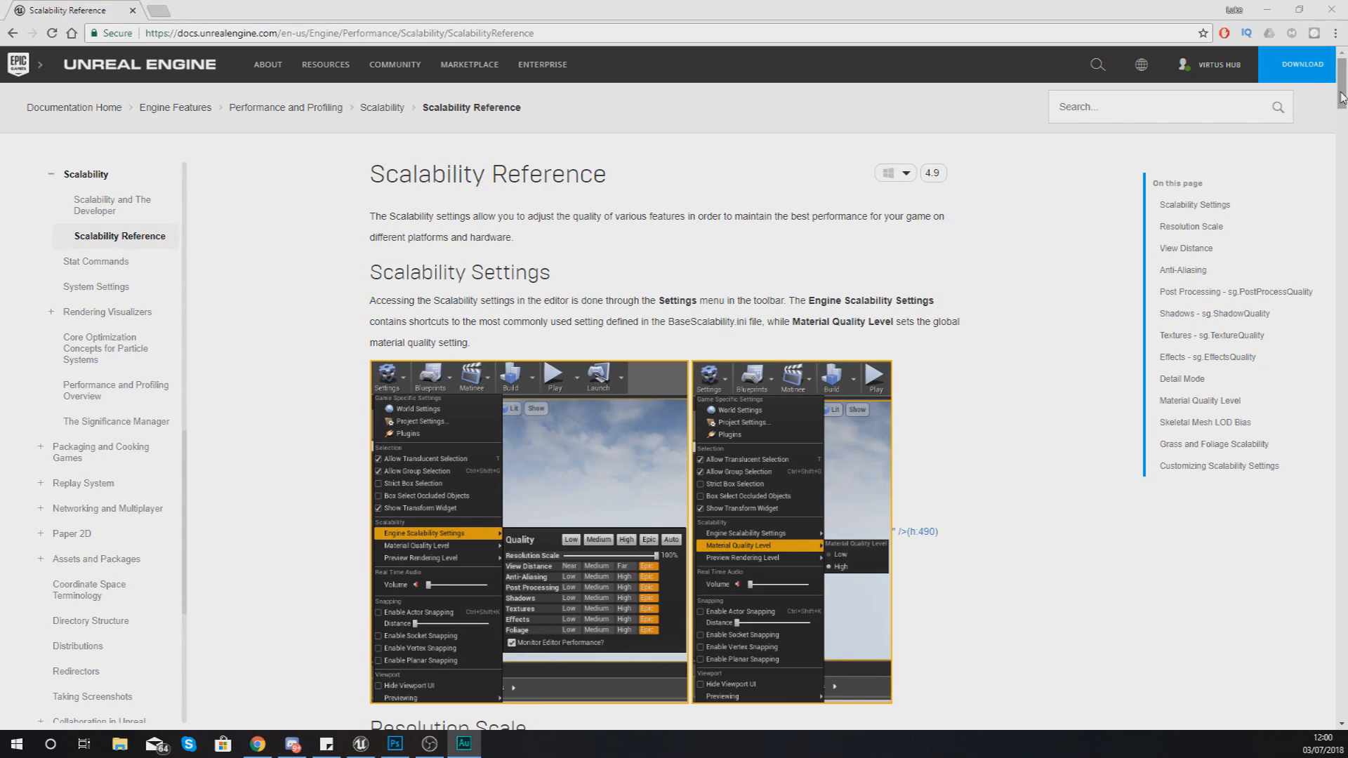
# Skim the Scalability Reference page from the settings overview through the View Distance and Anti-Aliasing sections
pyautogui.moveTo(1341, 99); pyautogui.dragTo(1344, 171)
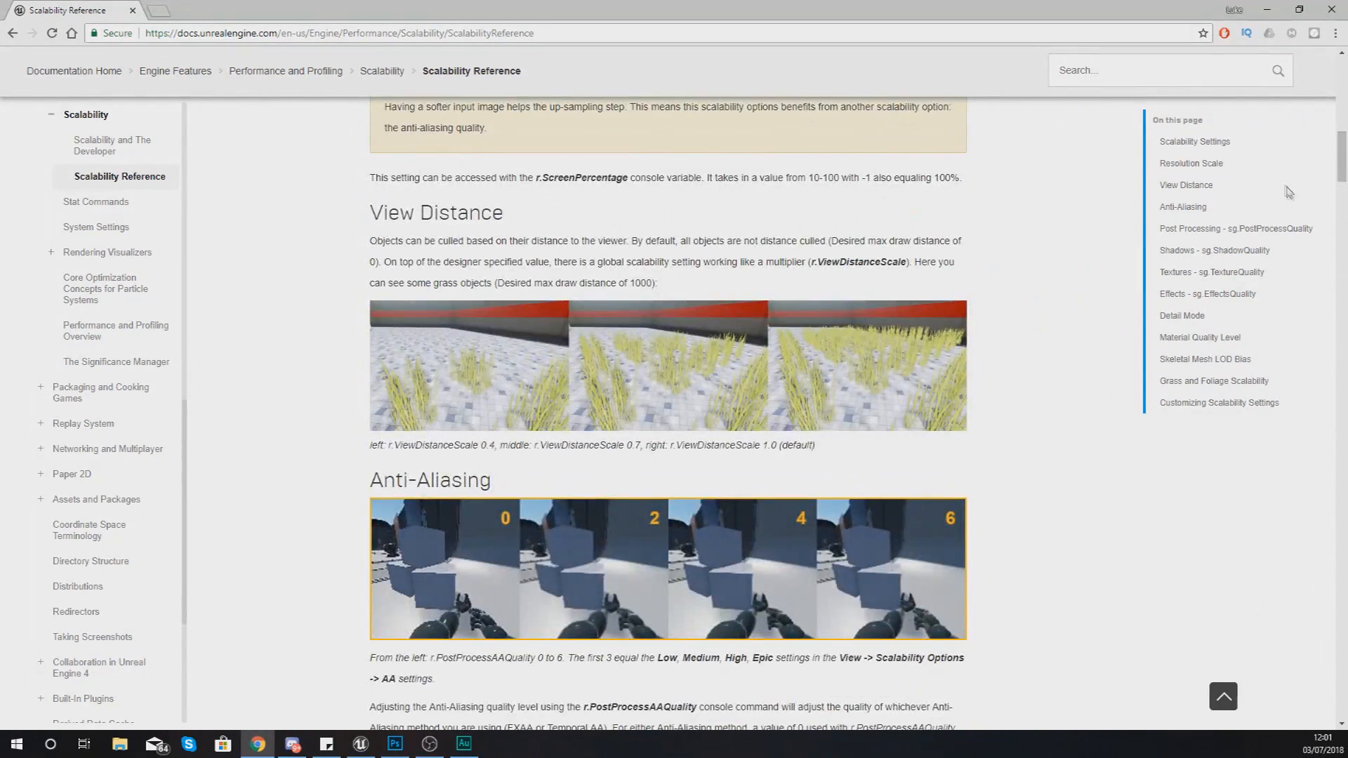
pyautogui.scroll(10, 1292, 204)
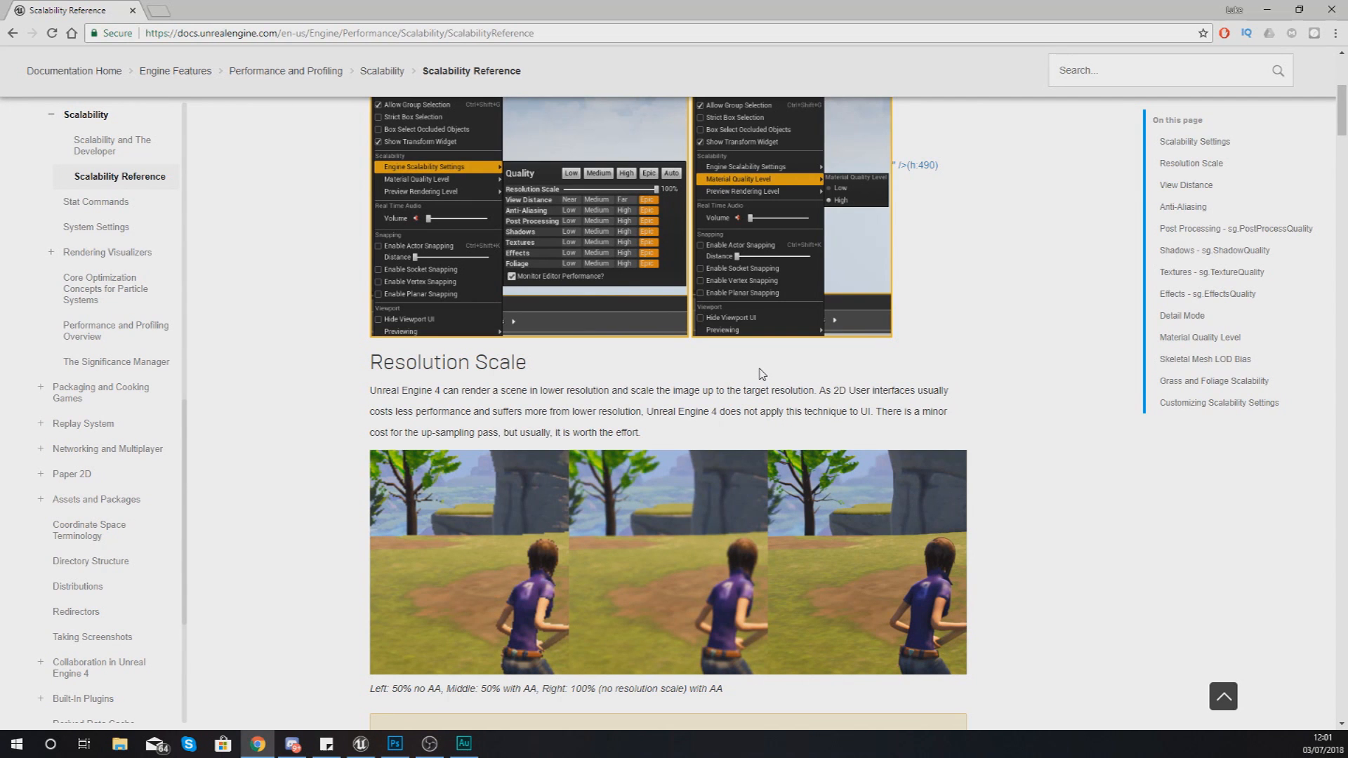
pyautogui.scroll(5, 793, 390)
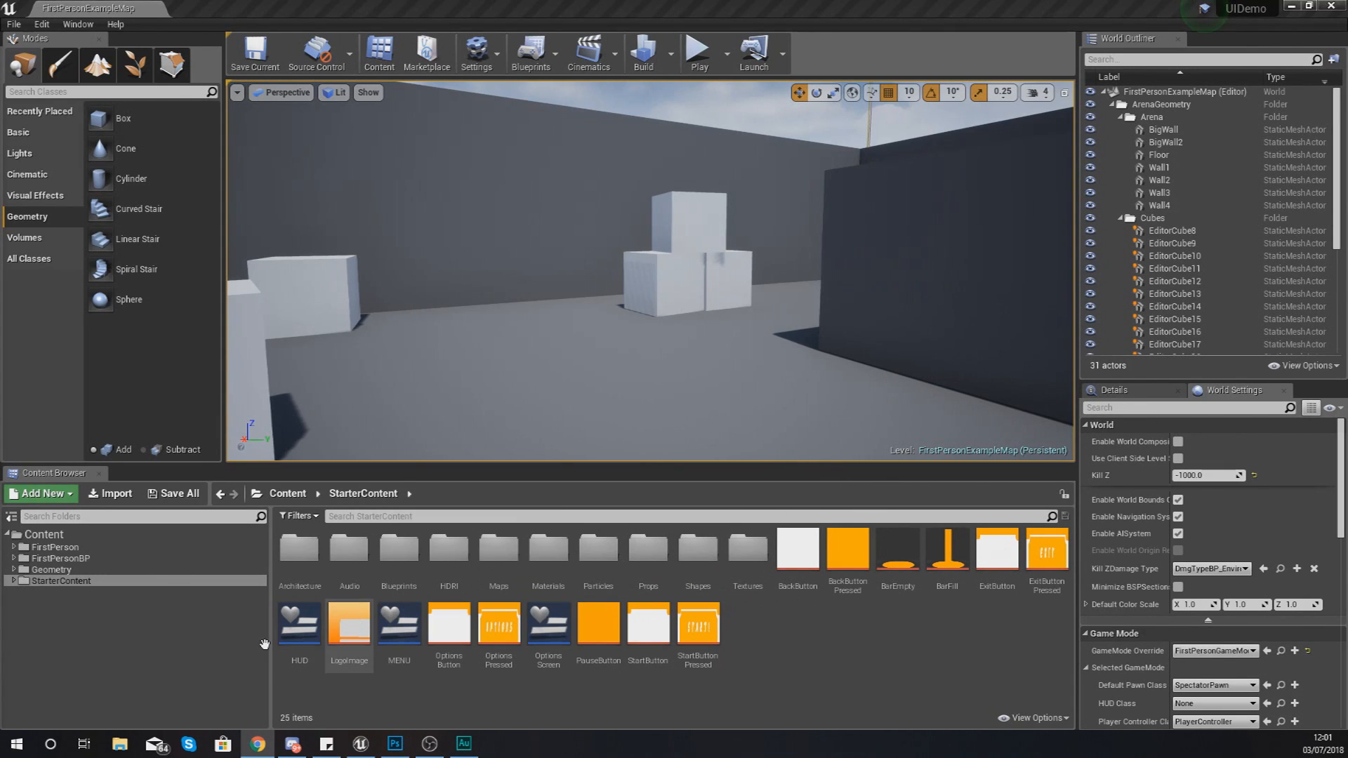
# Open the OptionsScreen widget in Unreal Editor and place a text block below and to the left of the logo, at about X 412, Y 372
pyautogui.doubleClick(300, 632)
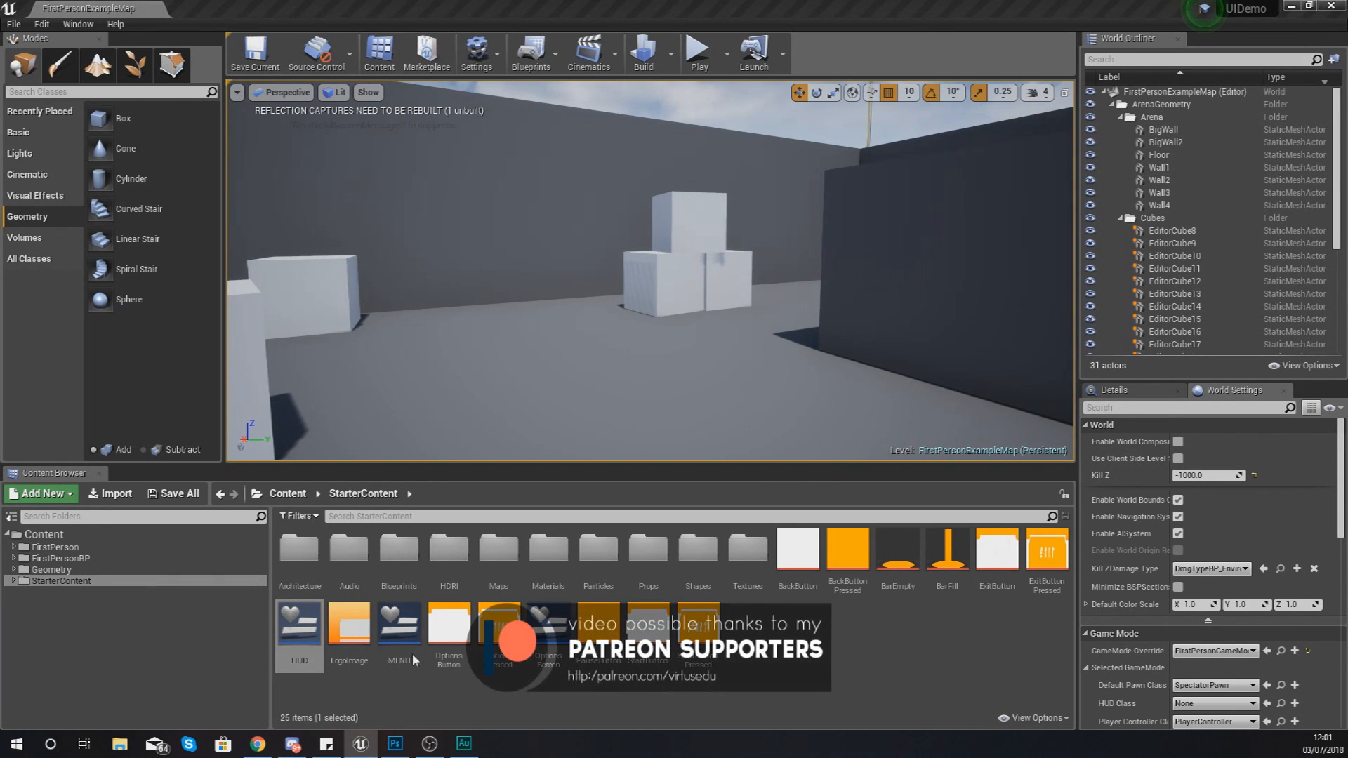
pyautogui.doubleClick(538, 634)
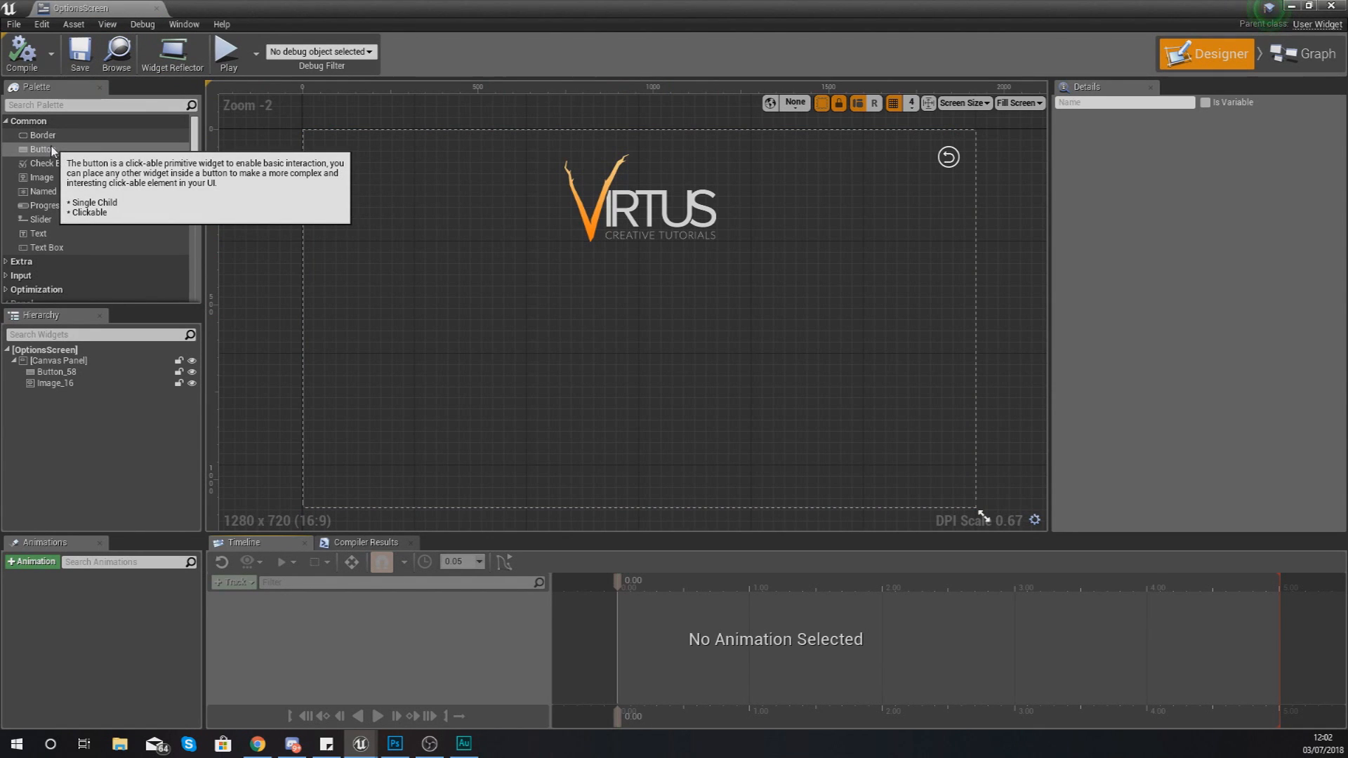
pyautogui.moveTo(39, 233); pyautogui.dragTo(474, 277)
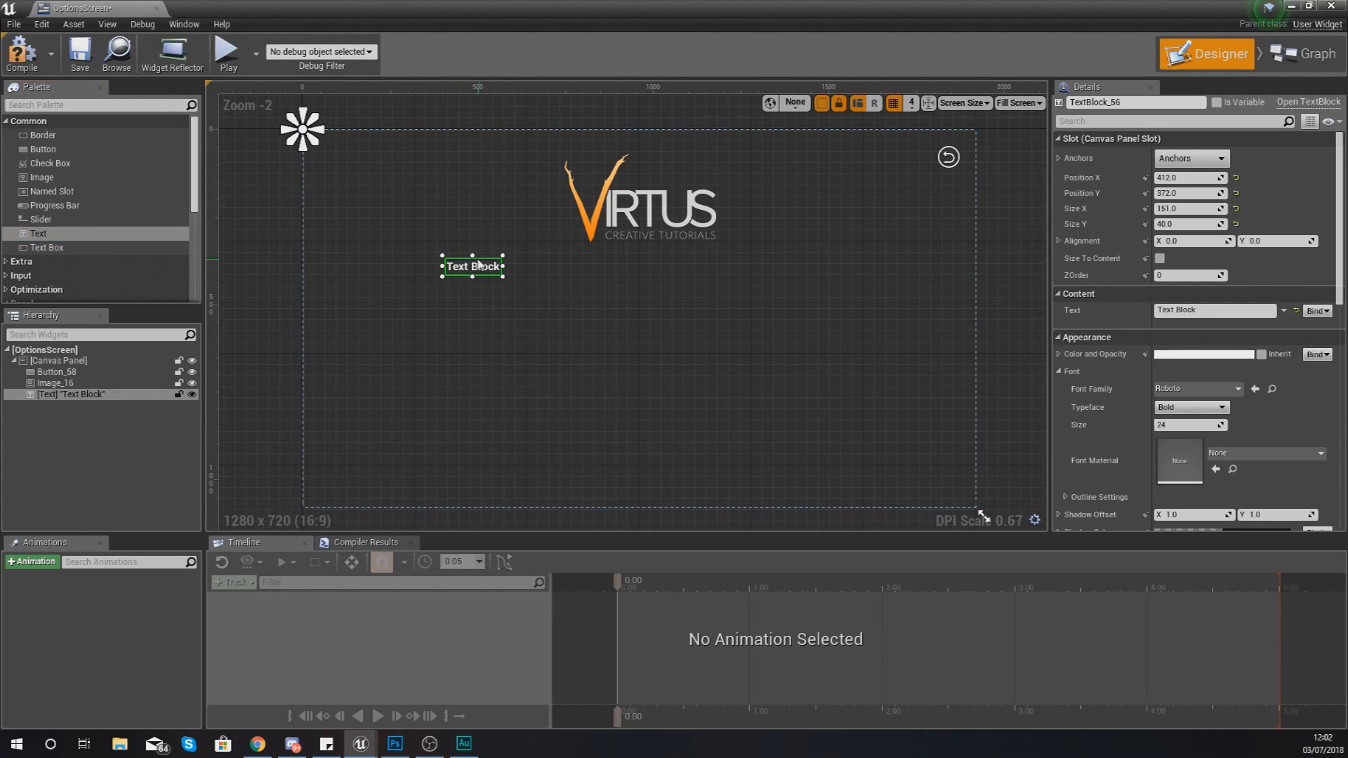
pyautogui.scroll(3, 478, 274)
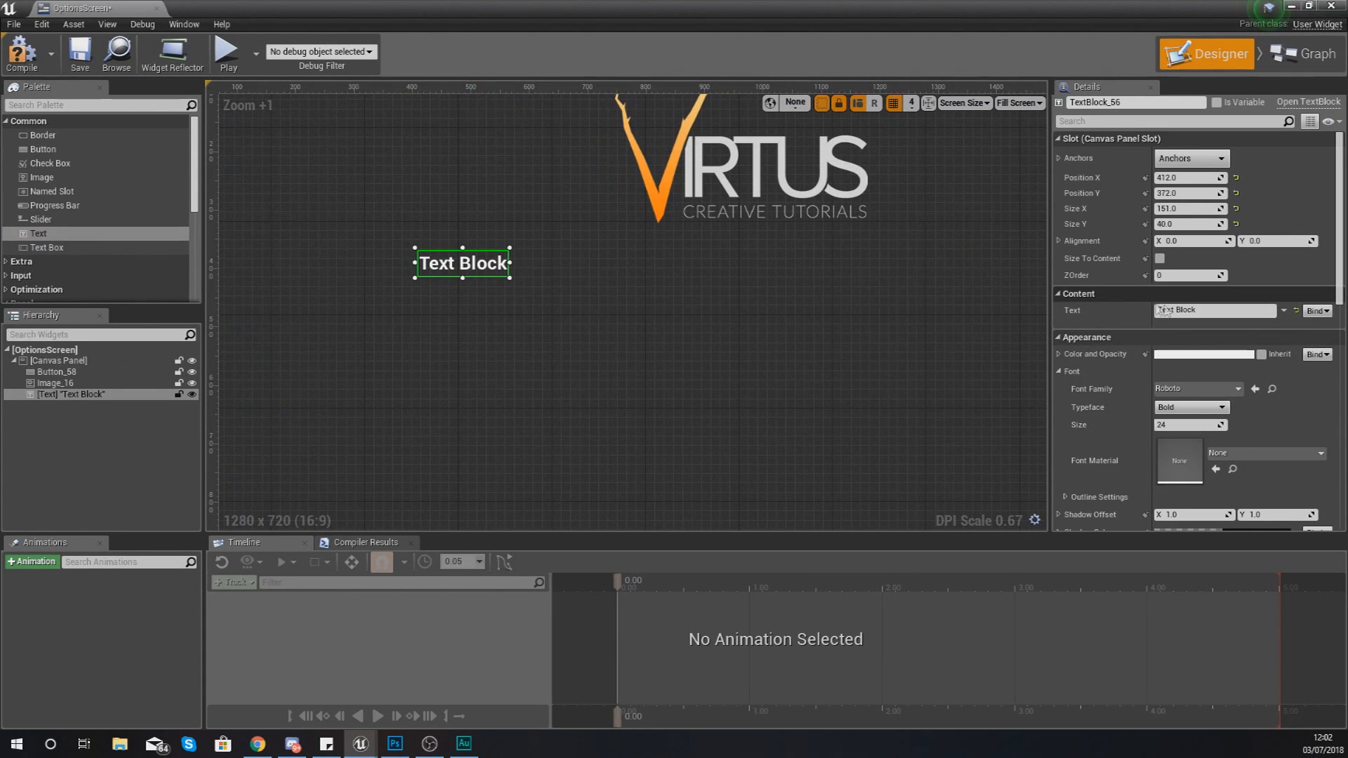
pyautogui.click(1215, 310)
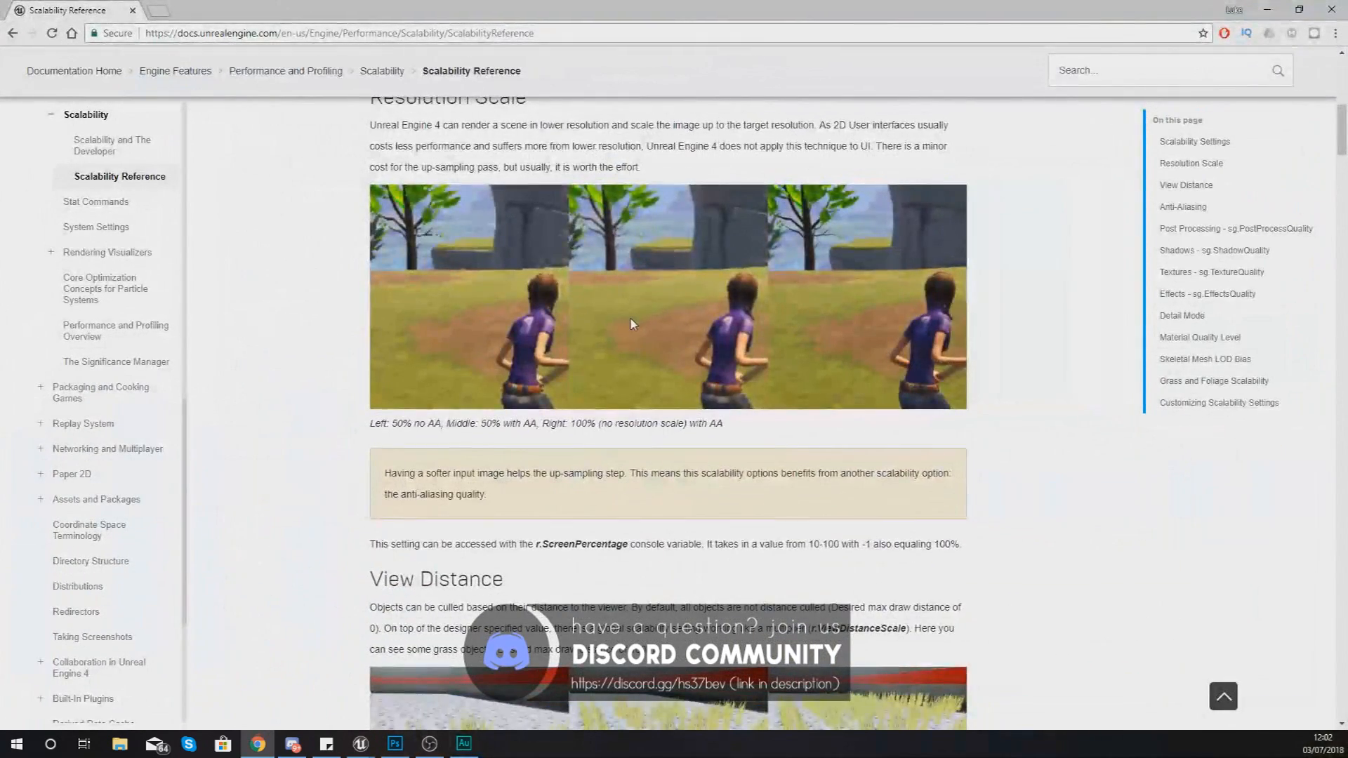
# Switch to the browser and read the Resolution Scale section of the Scalability Reference, including its comparison images
pyautogui.scroll(2, 623, 325)
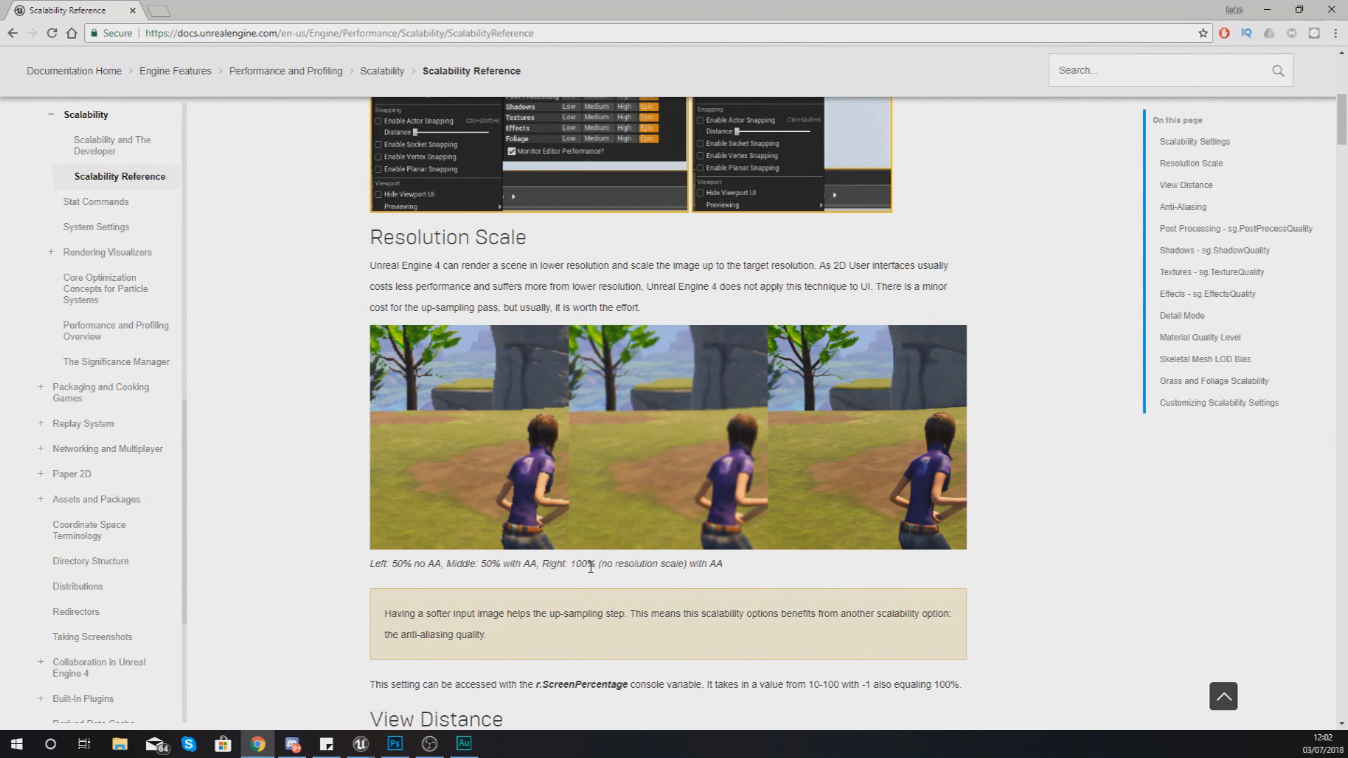
pyautogui.scroll(-1, 591, 567)
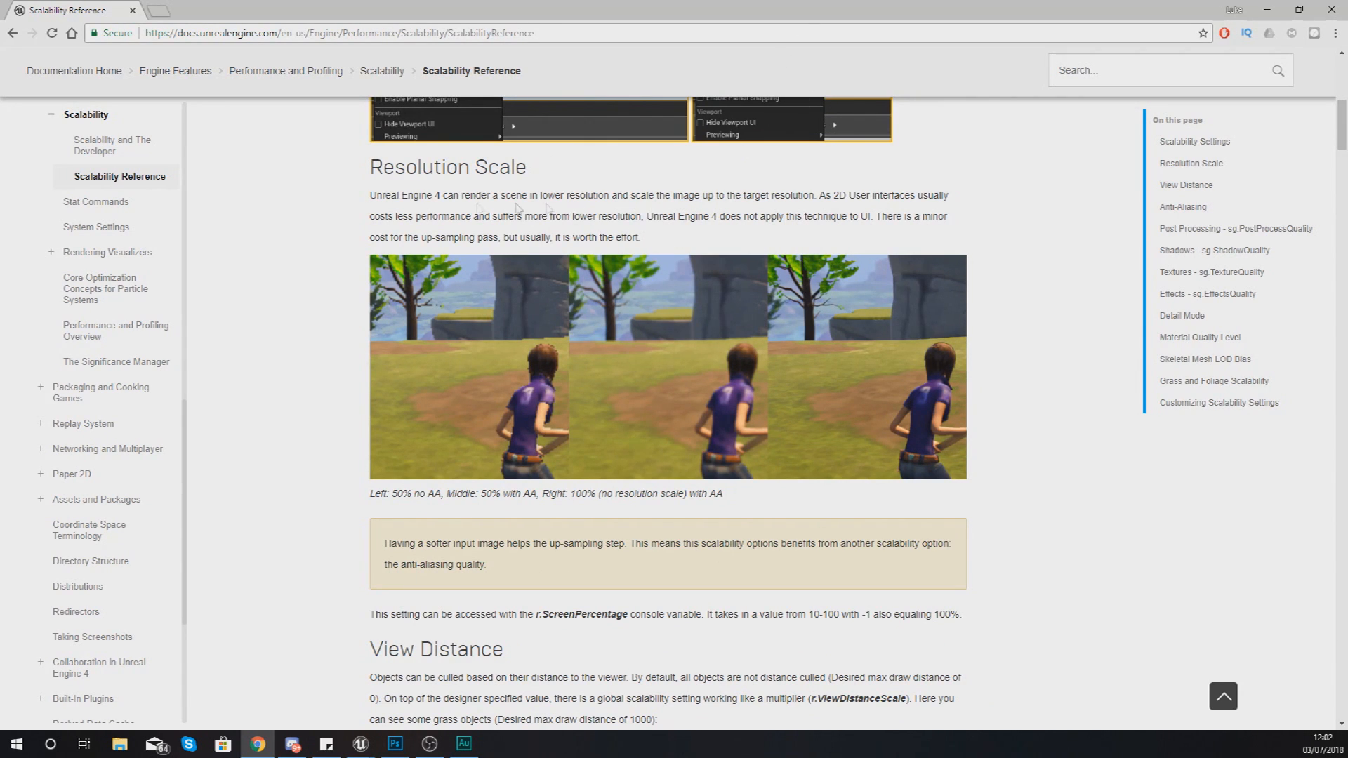
pyautogui.moveTo(355, 184); pyautogui.dragTo(687, 261)
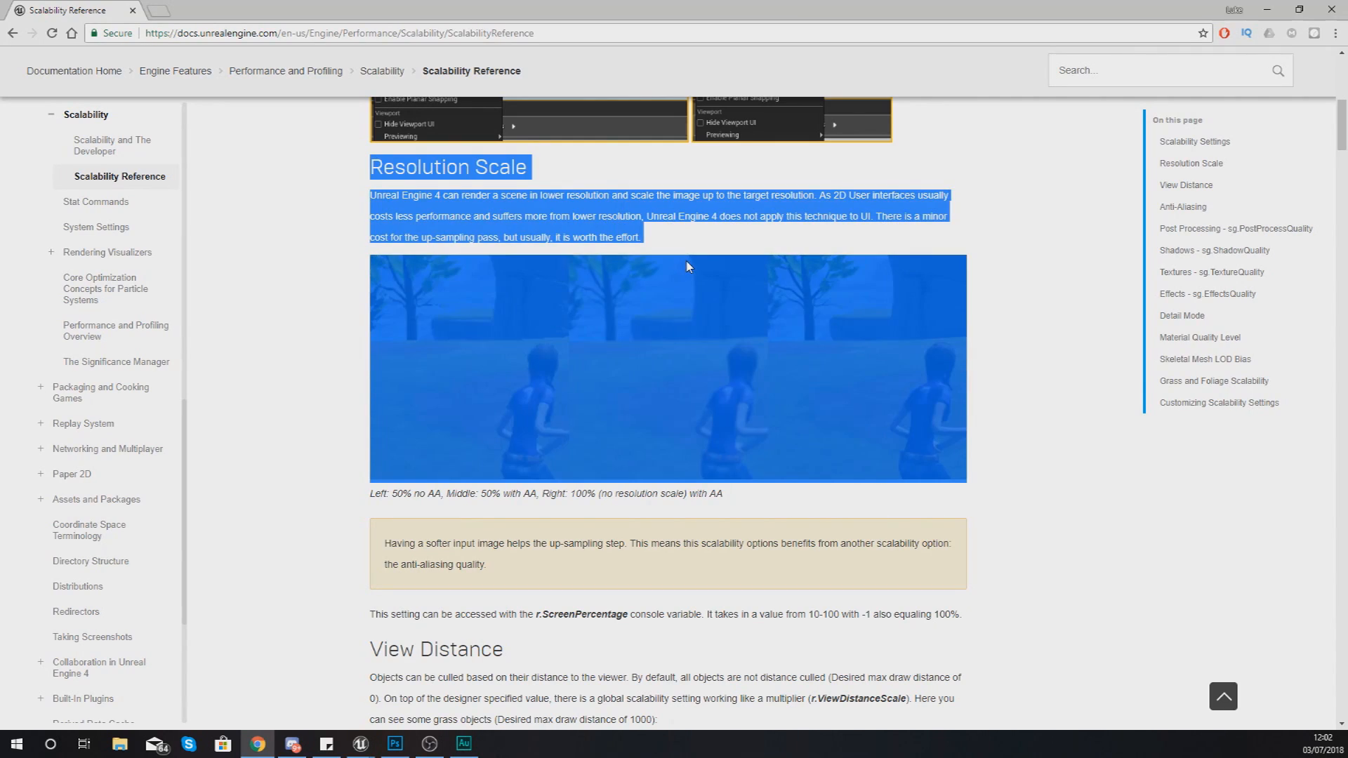
pyautogui.scroll(-6, 590, 605)
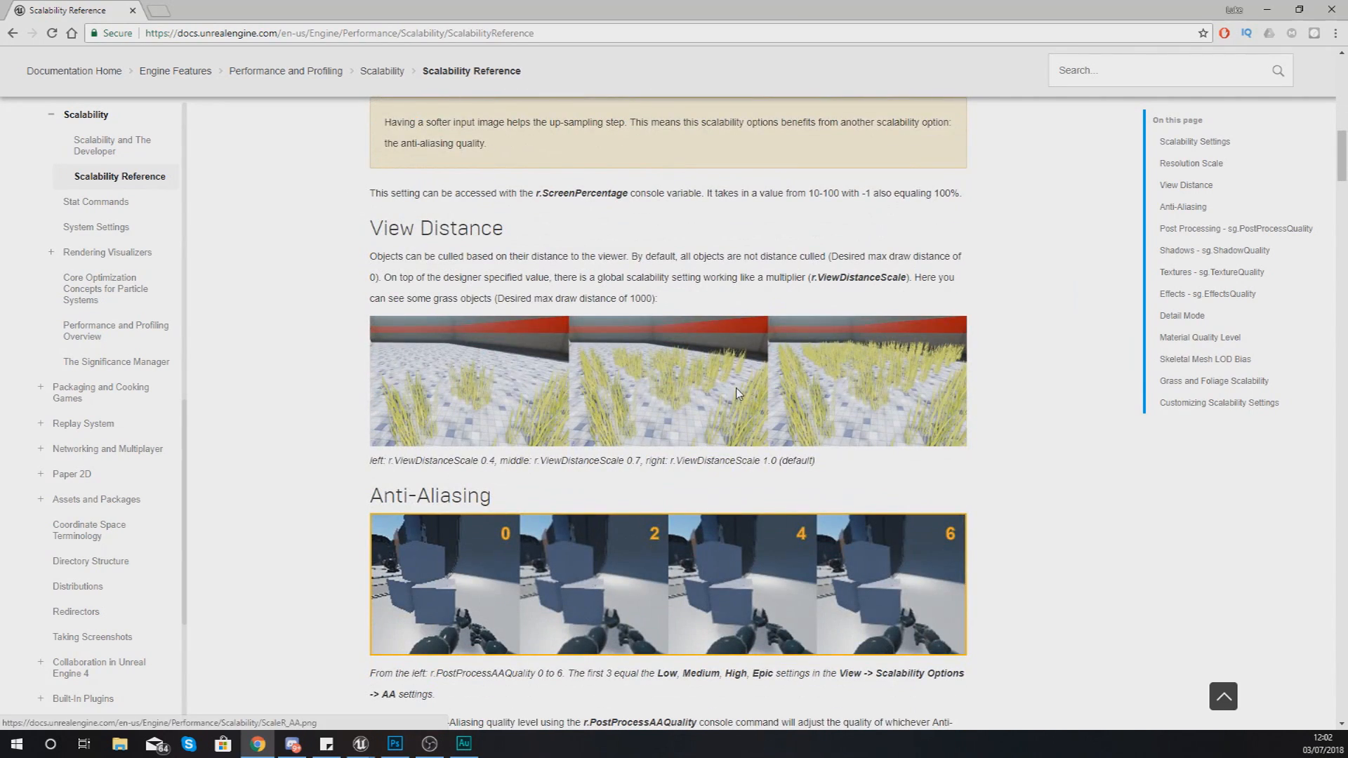
pyautogui.scroll(6, 708, 411)
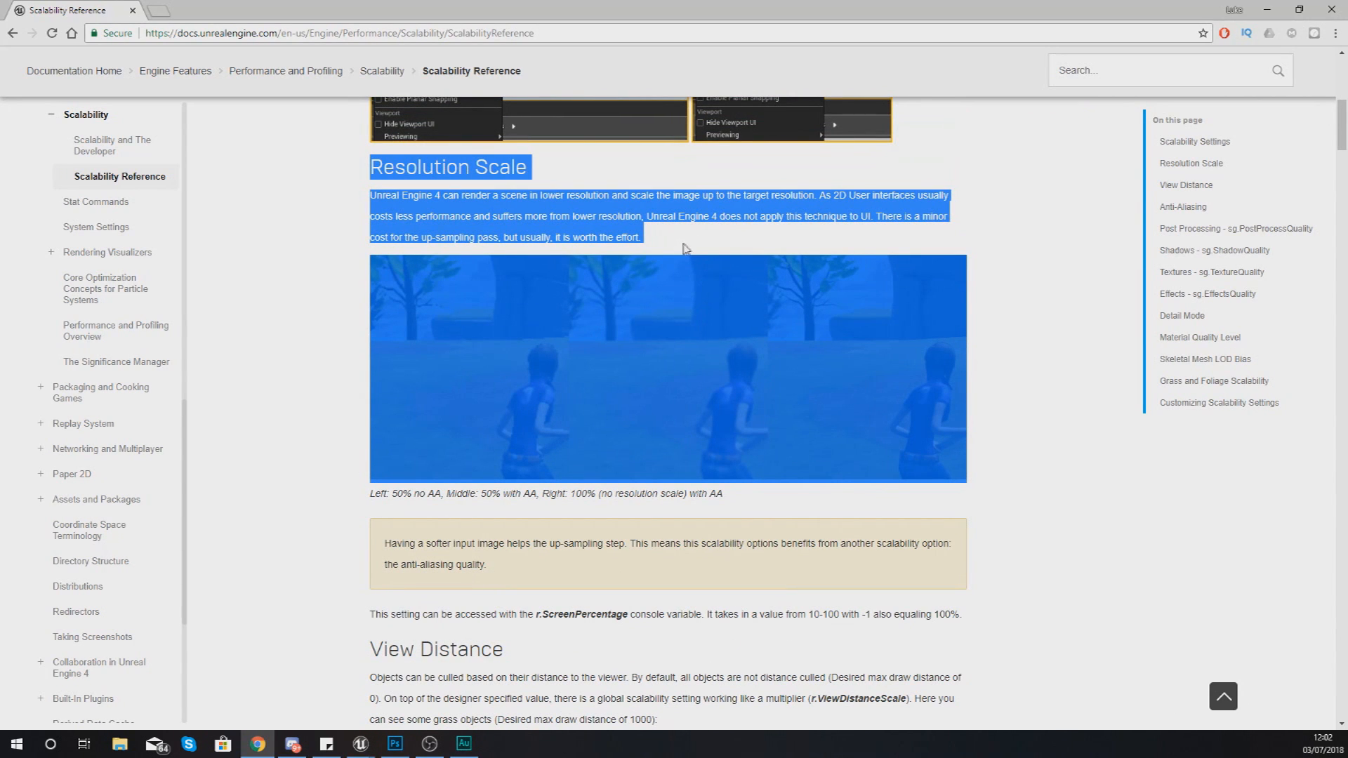
pyautogui.moveTo(656, 240); pyautogui.dragTo(368, 172)
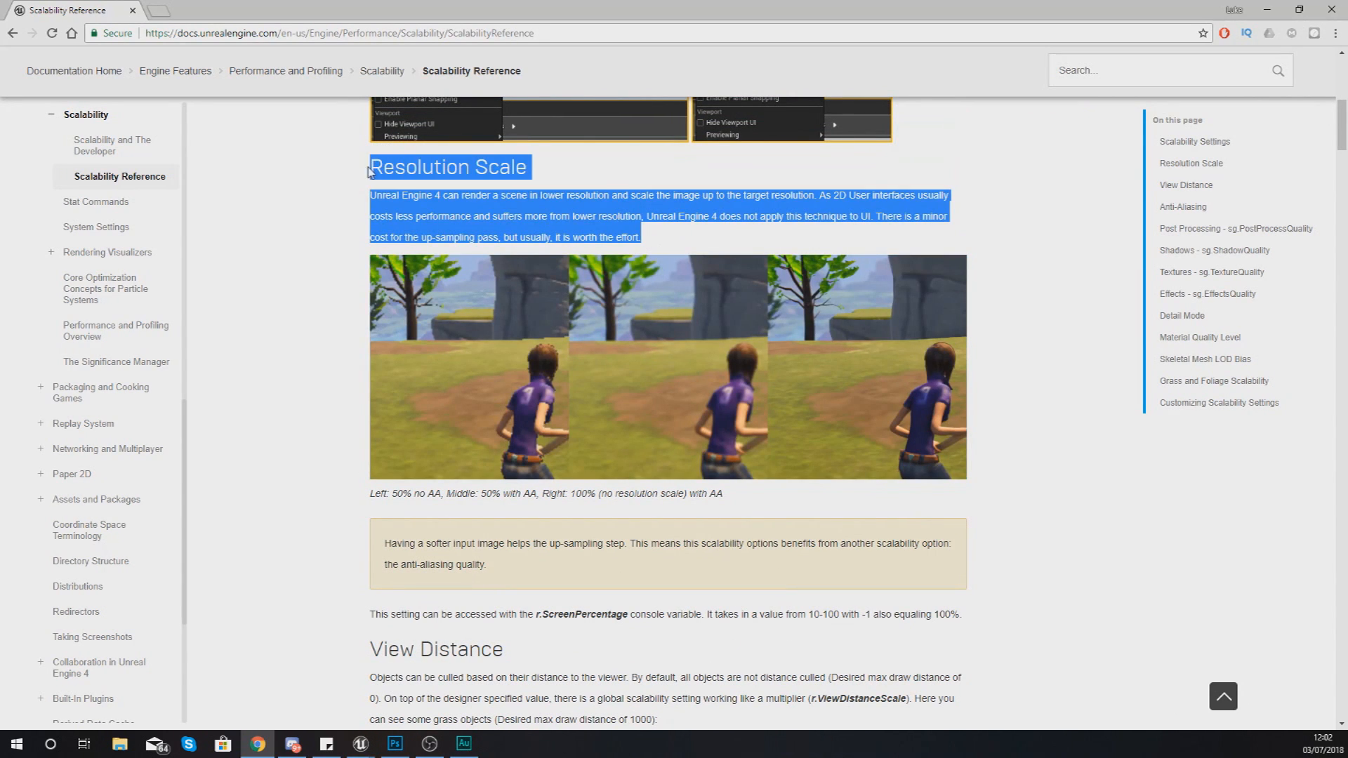
pyautogui.click(364, 171)
pyautogui.scroll(-15, 376, 169)
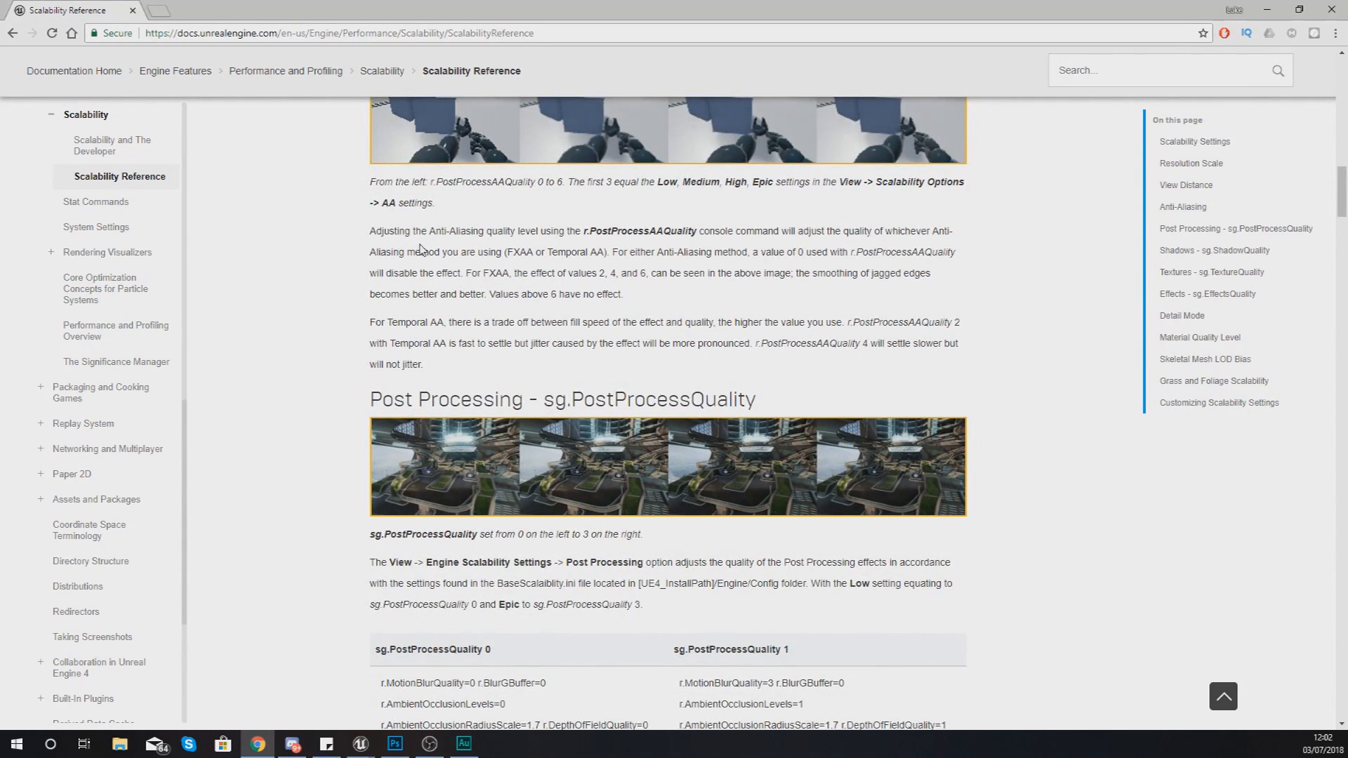
pyautogui.scroll(15, 429, 276)
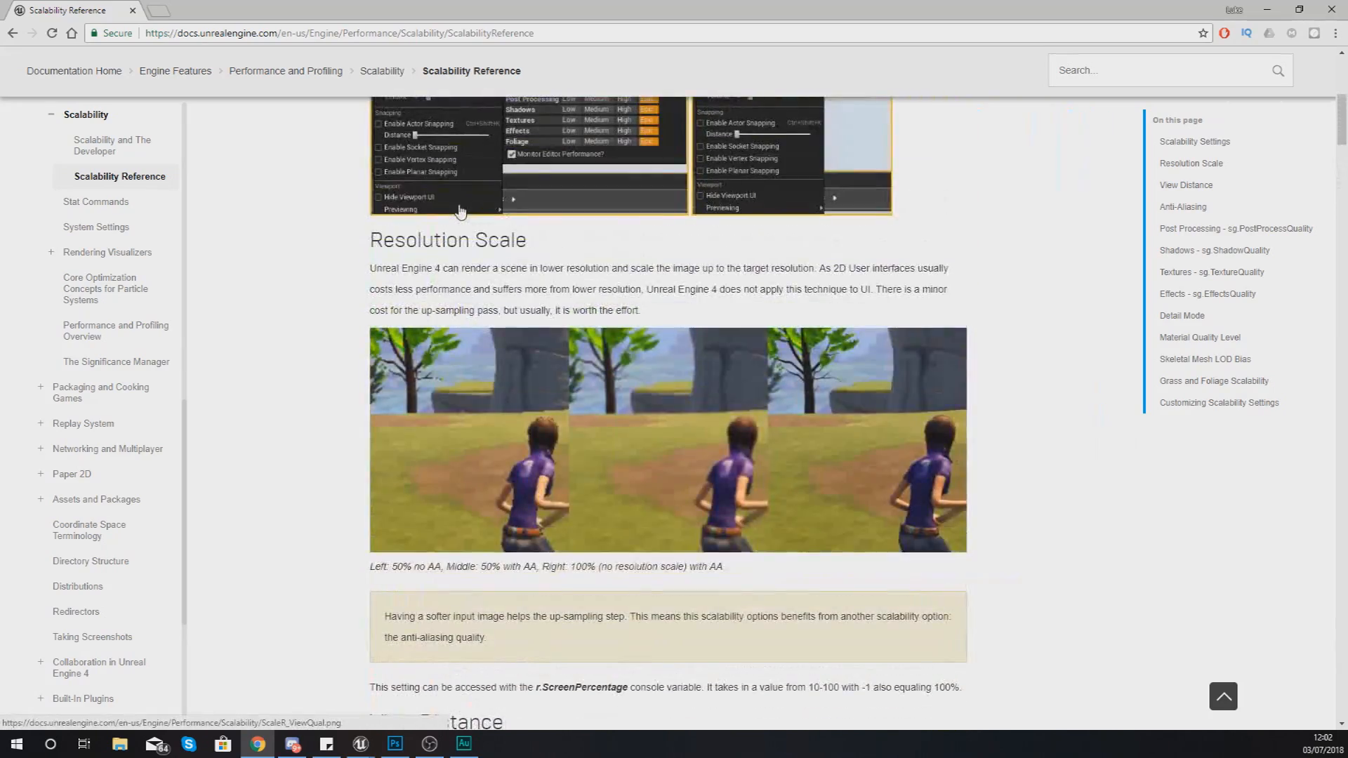
pyautogui.scroll(-5, 459, 222)
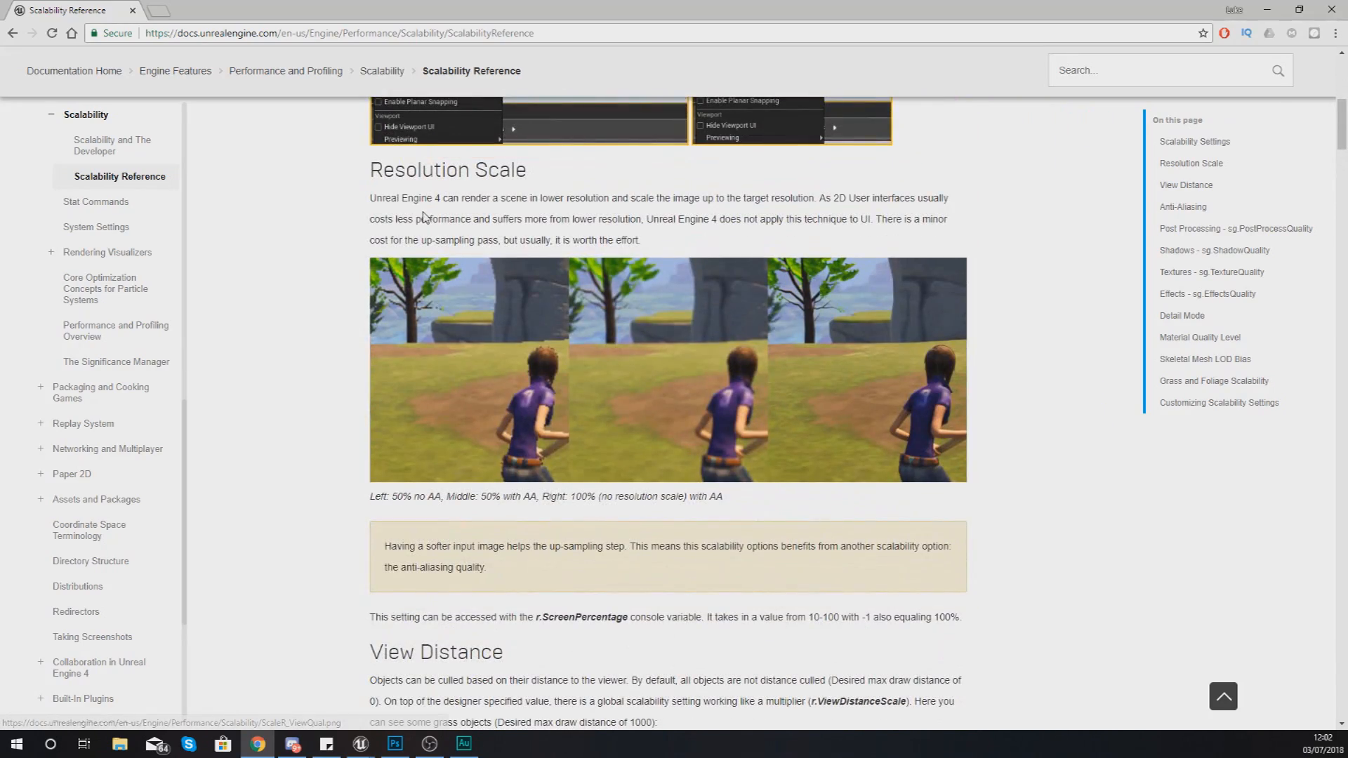
pyautogui.moveTo(372, 171); pyautogui.dragTo(657, 234)
pyautogui.click(658, 233)
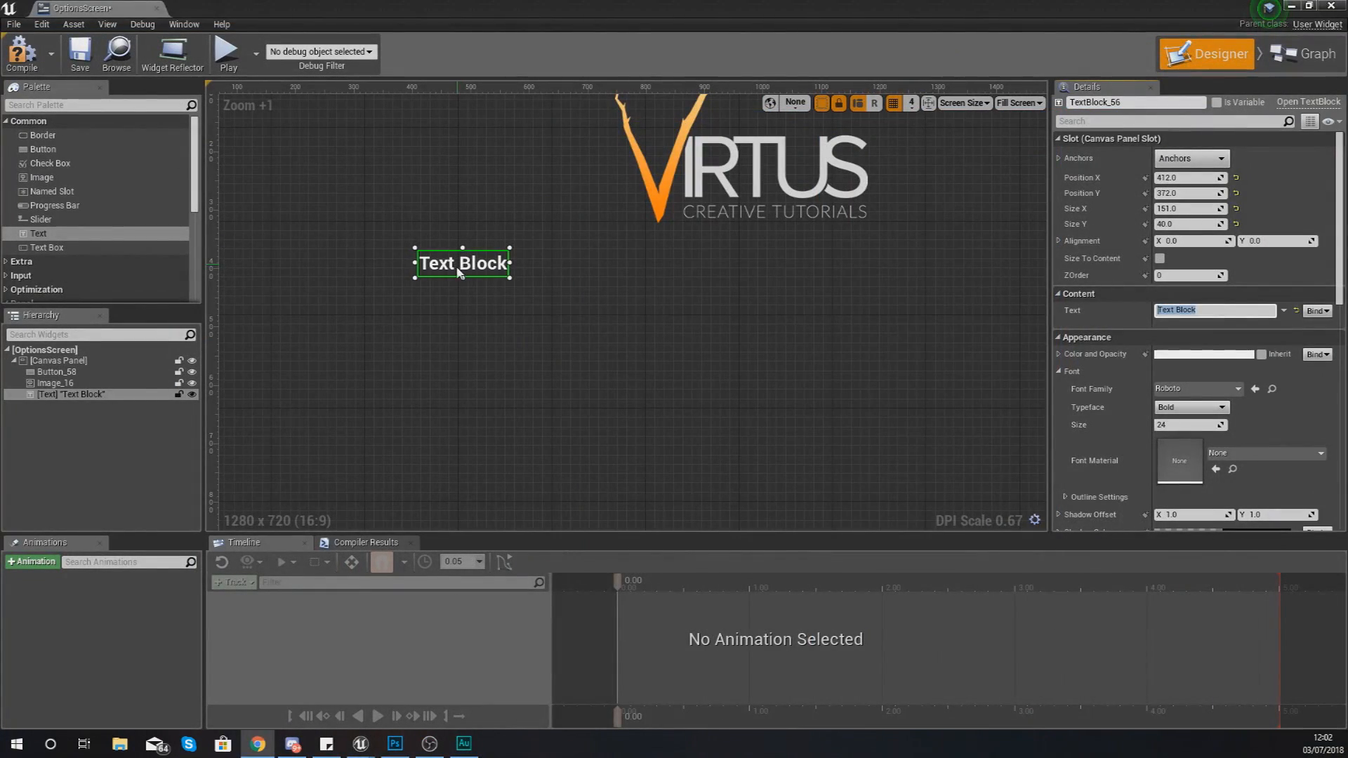
# Back in the OptionsScreen widget, set the text block's text to "Resolution Scale:" and widen the block to fit it
pyautogui.click(460, 266)
pyautogui.click(1218, 309)
pyautogui.hotkey('ctrl', 'a')
pyautogui.press('BackSpace')
pyautogui.write('R')
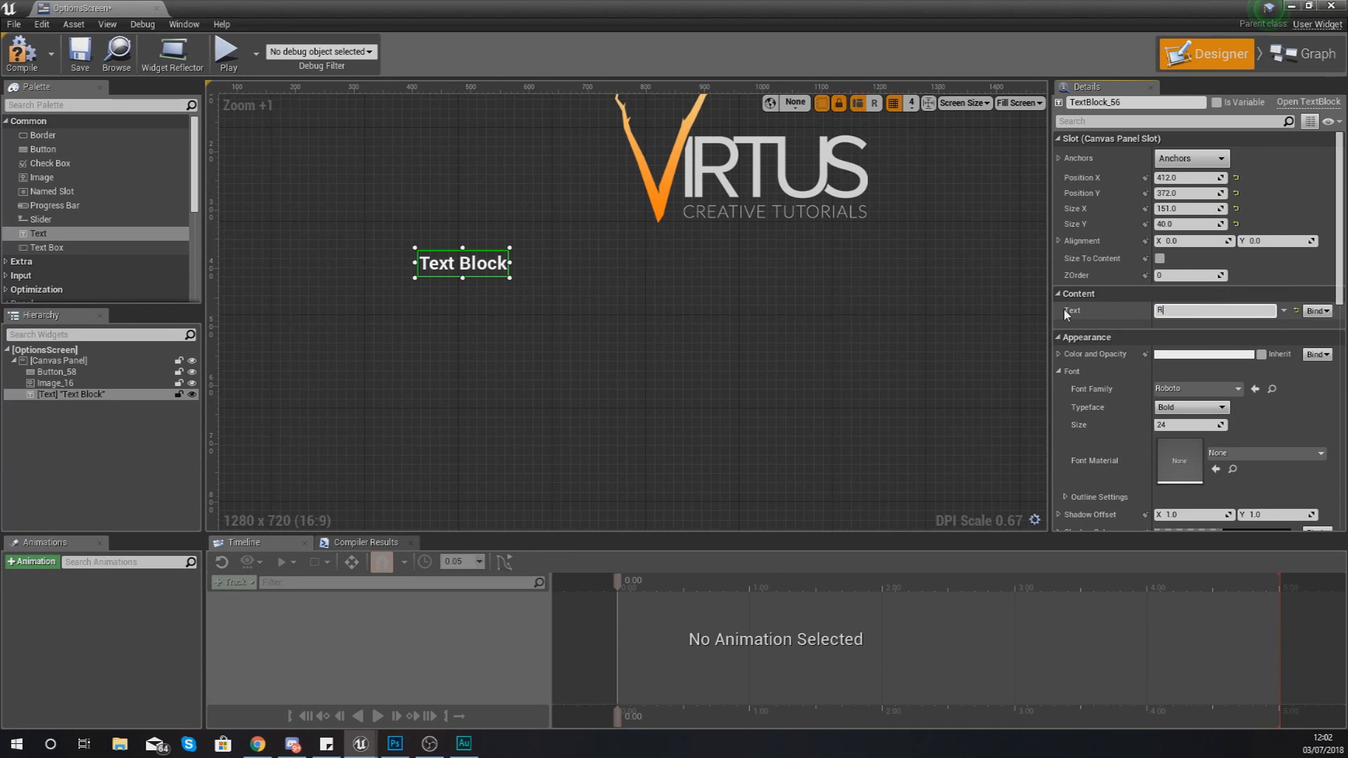
pyautogui.write('esolution Scale:')
pyautogui.press('Return')
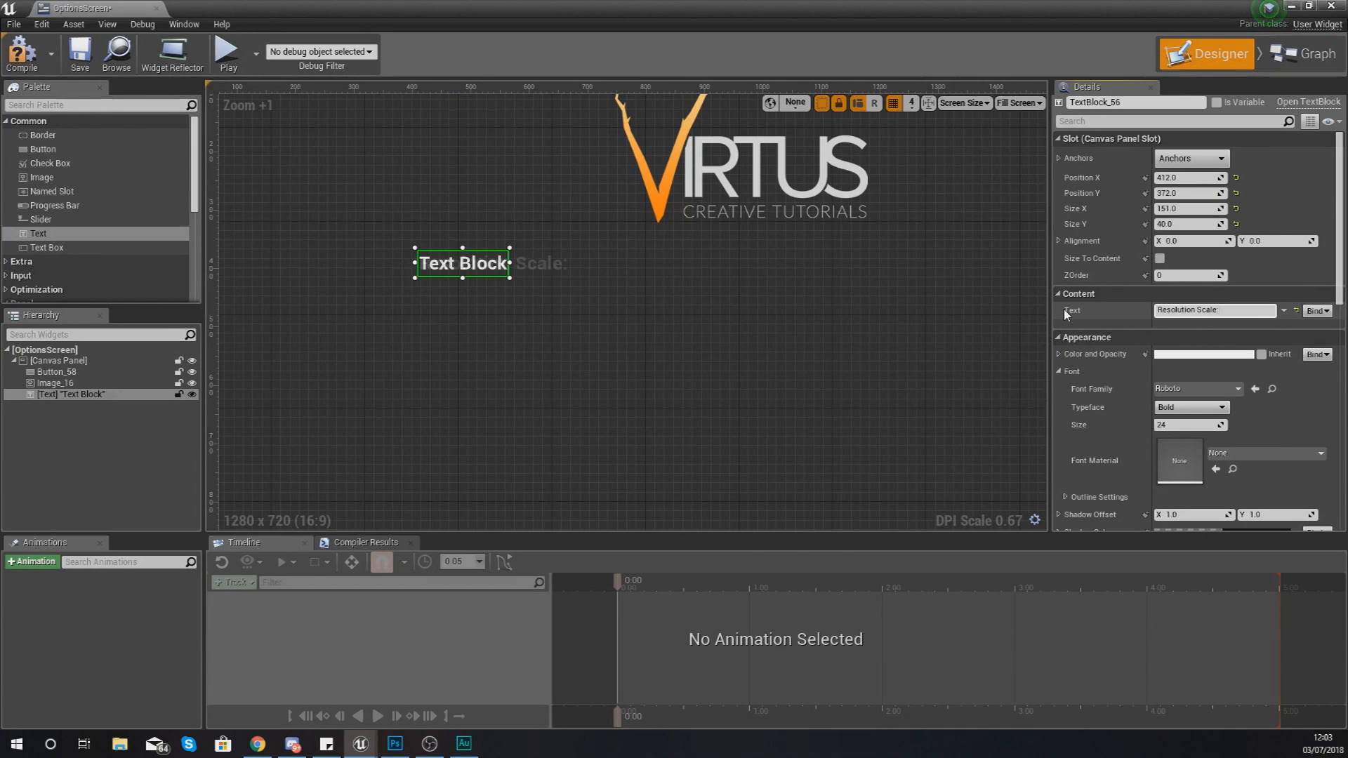
pyautogui.moveTo(509, 264); pyautogui.dragTo(571, 270)
pyautogui.click(401, 246)
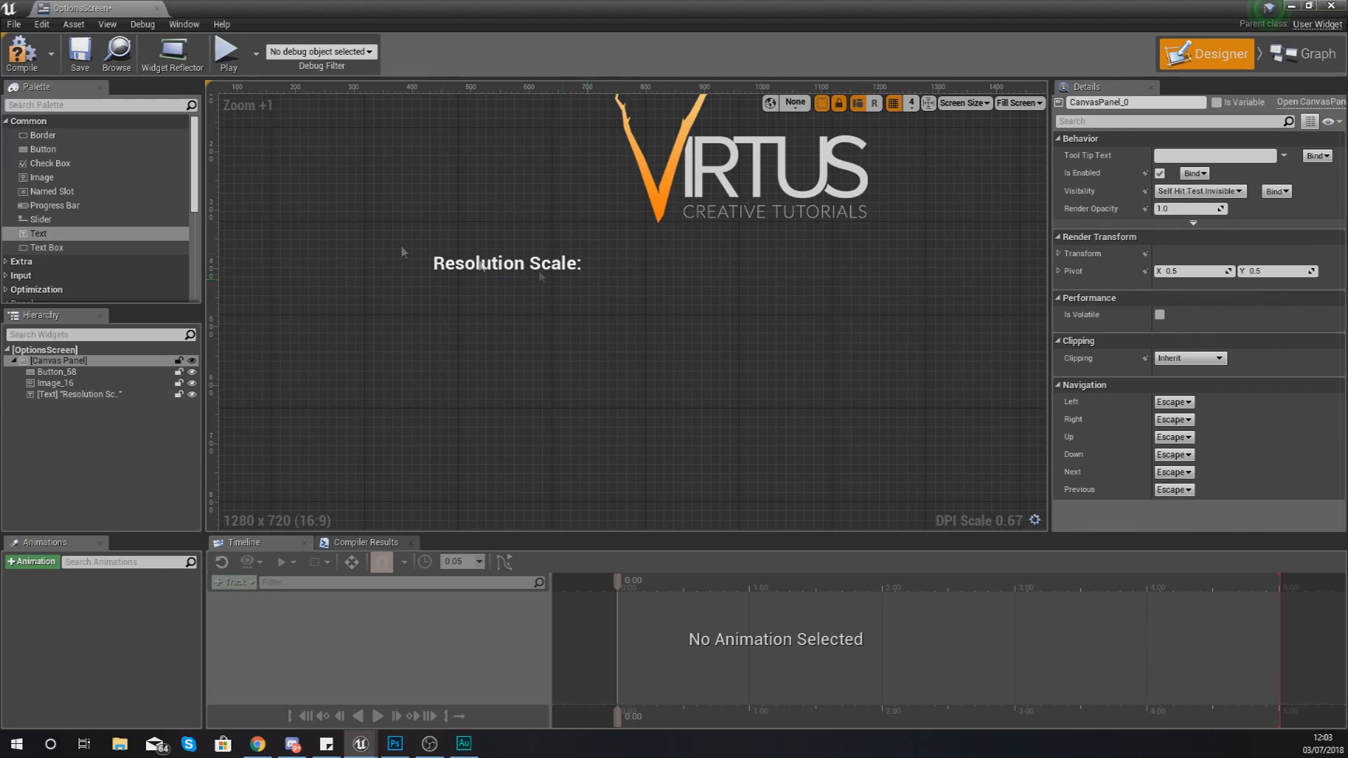
# Place two buttons of about 100 by 40 in a row right of the Resolution Scale label, with a text block above each
pyautogui.moveTo(377, 210); pyautogui.dragTo(603, 253)
pyautogui.moveTo(69, 154); pyautogui.dragTo(793, 278)
pyautogui.moveTo(575, 262); pyautogui.dragTo(688, 286)
pyautogui.moveTo(789, 283); pyautogui.dragTo(805, 292)
pyautogui.moveTo(38, 233); pyautogui.dragTo(691, 247)
pyautogui.moveTo(38, 233); pyautogui.dragTo(778, 239)
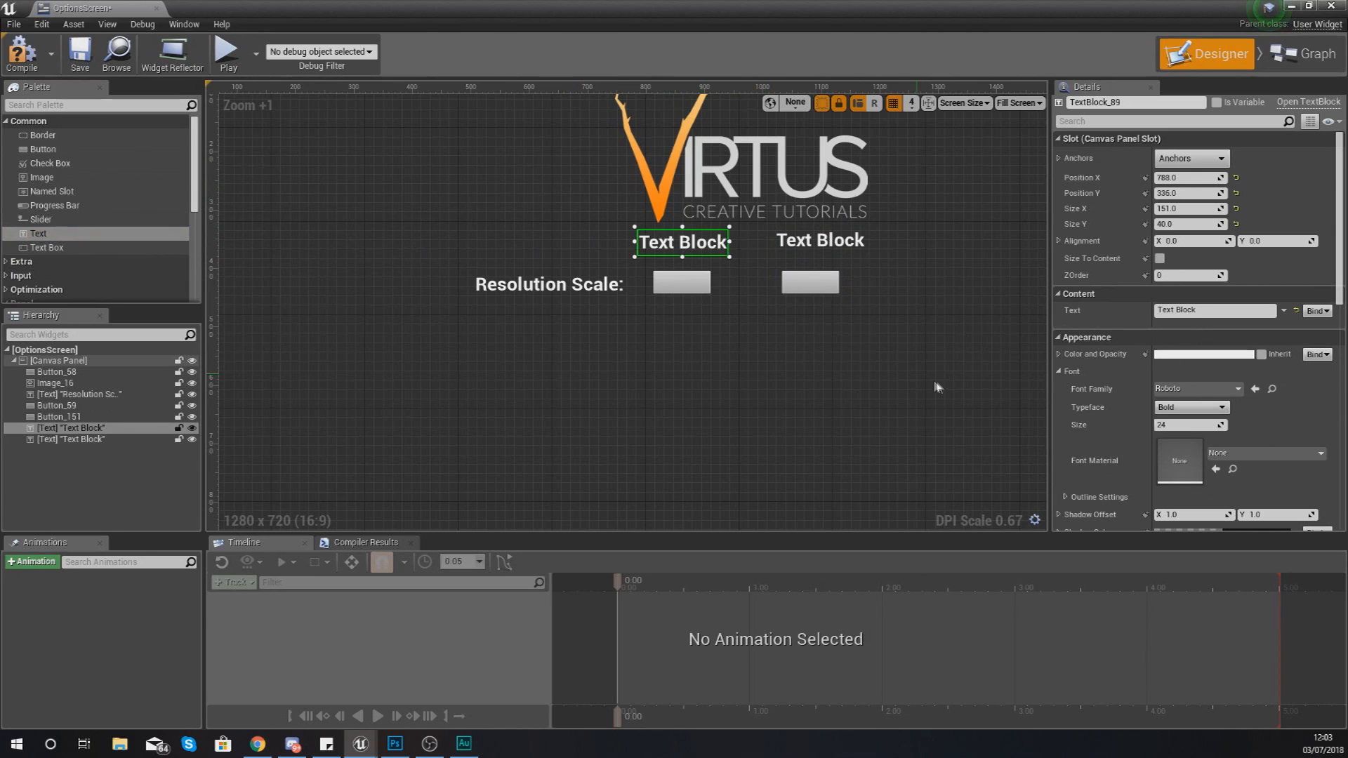
# Set the first button's text block to "Low", narrow it and place it centred above that button
pyautogui.click(1202, 310)
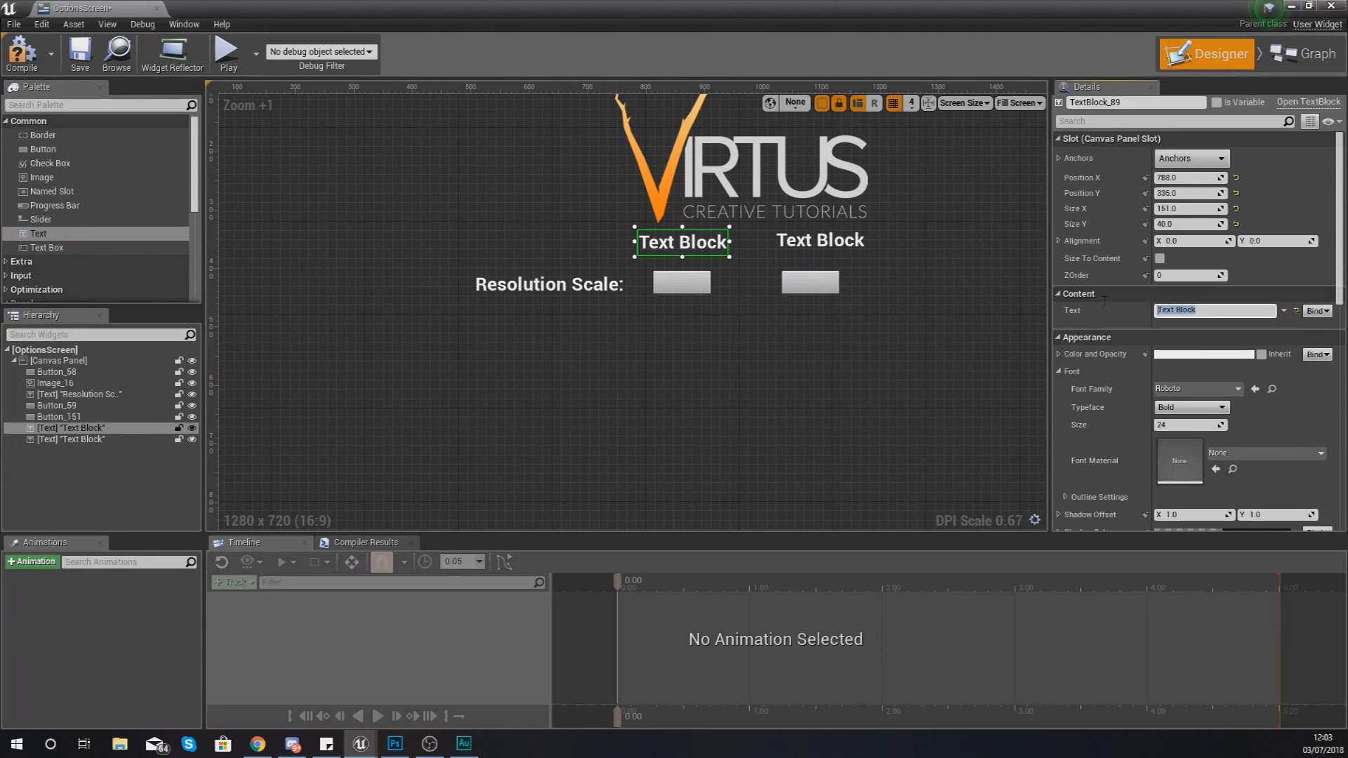
pyautogui.write('Low')
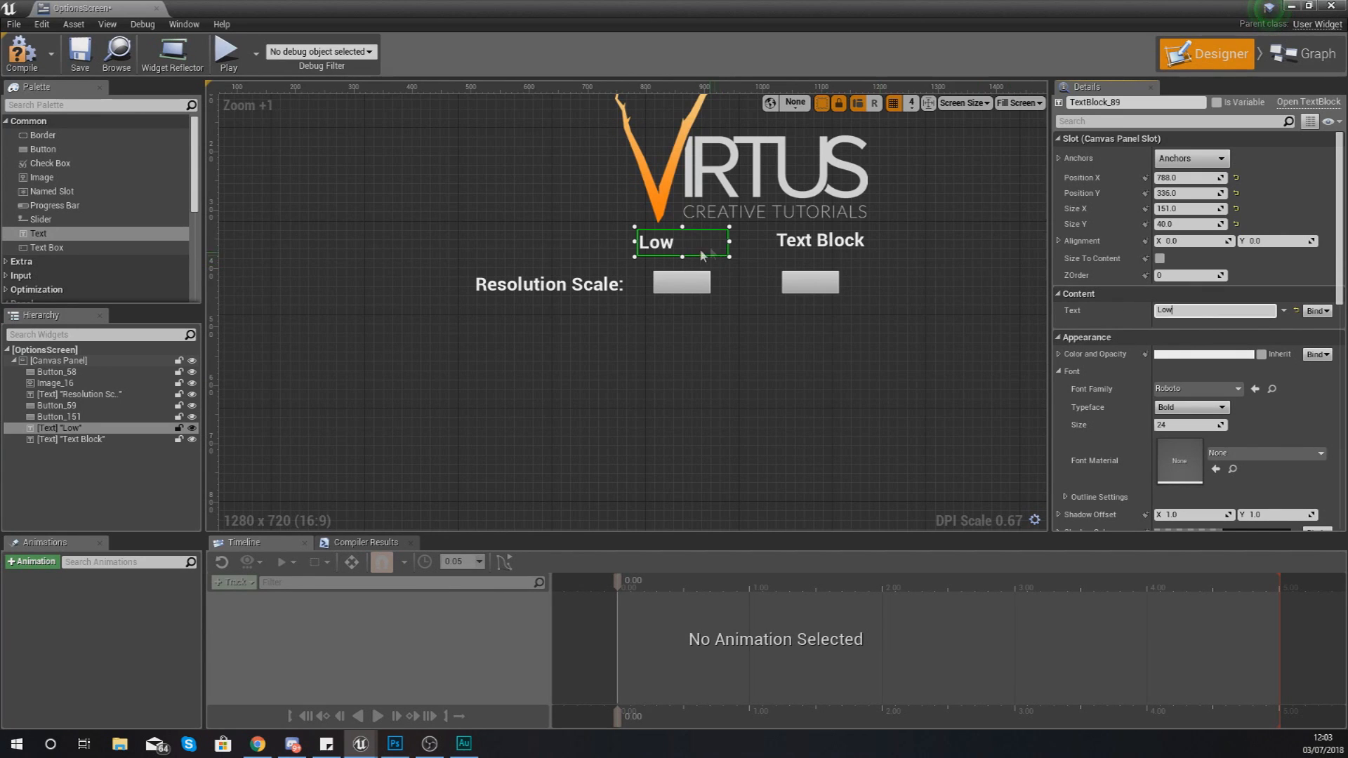
pyautogui.moveTo(731, 241); pyautogui.dragTo(678, 257)
# Set the second button's text block to "High" and align it above that button at about X 1048, Y 344
pyautogui.click(821, 242)
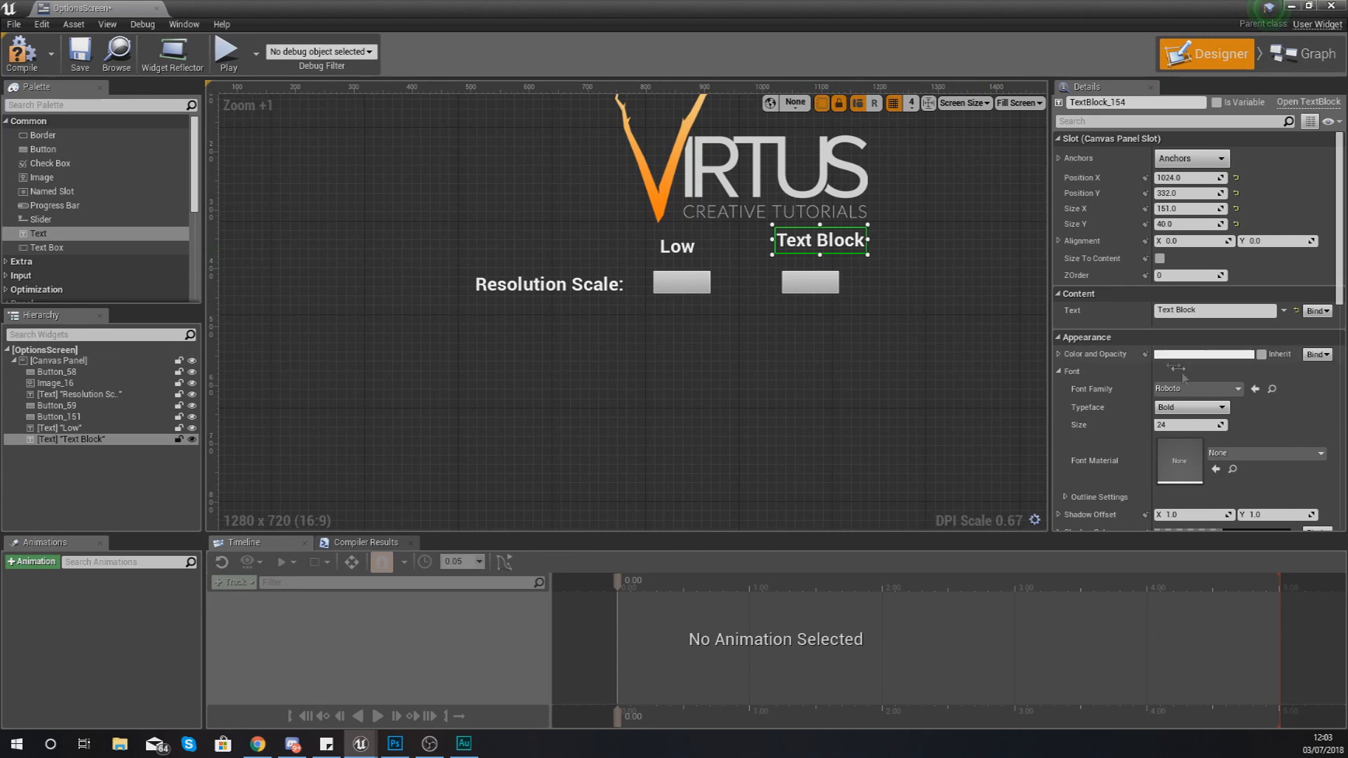
pyautogui.click(1203, 316)
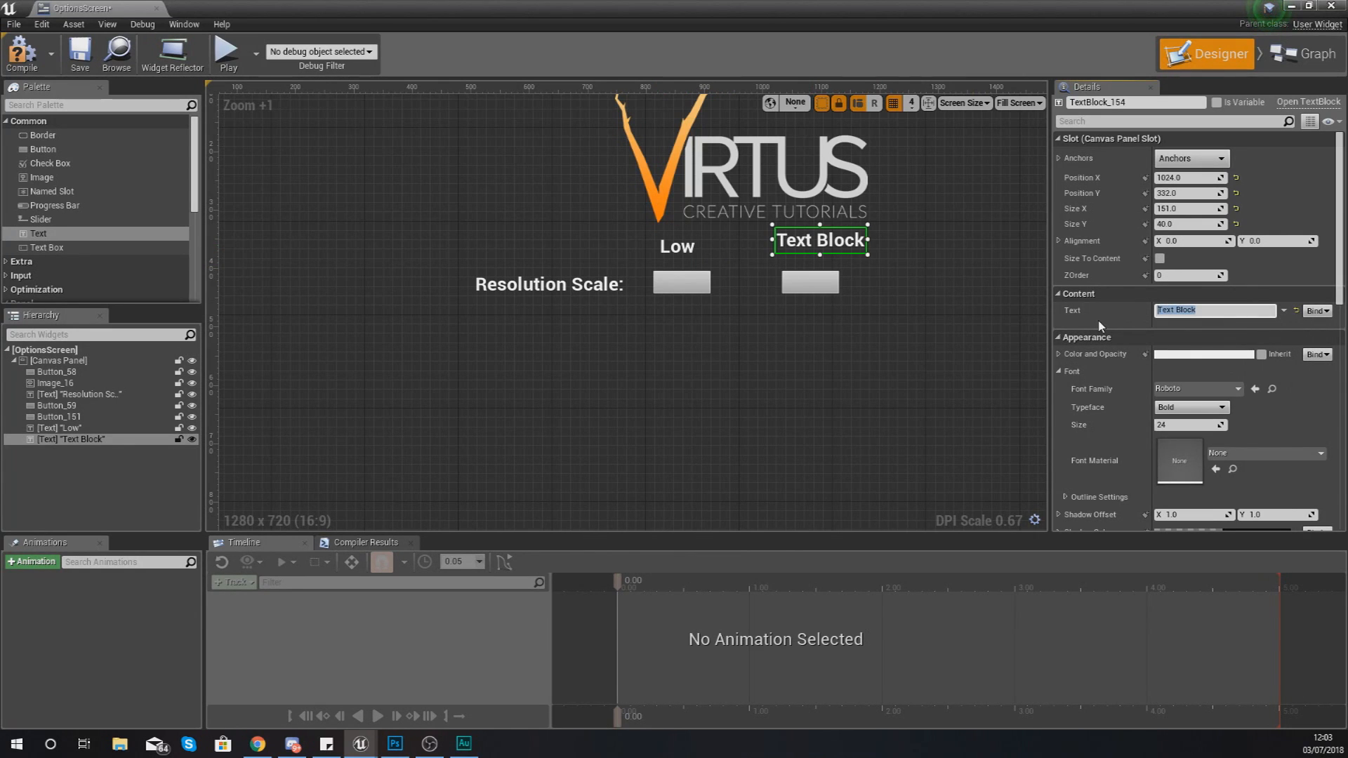
pyautogui.write('High')
pyautogui.press('Return')
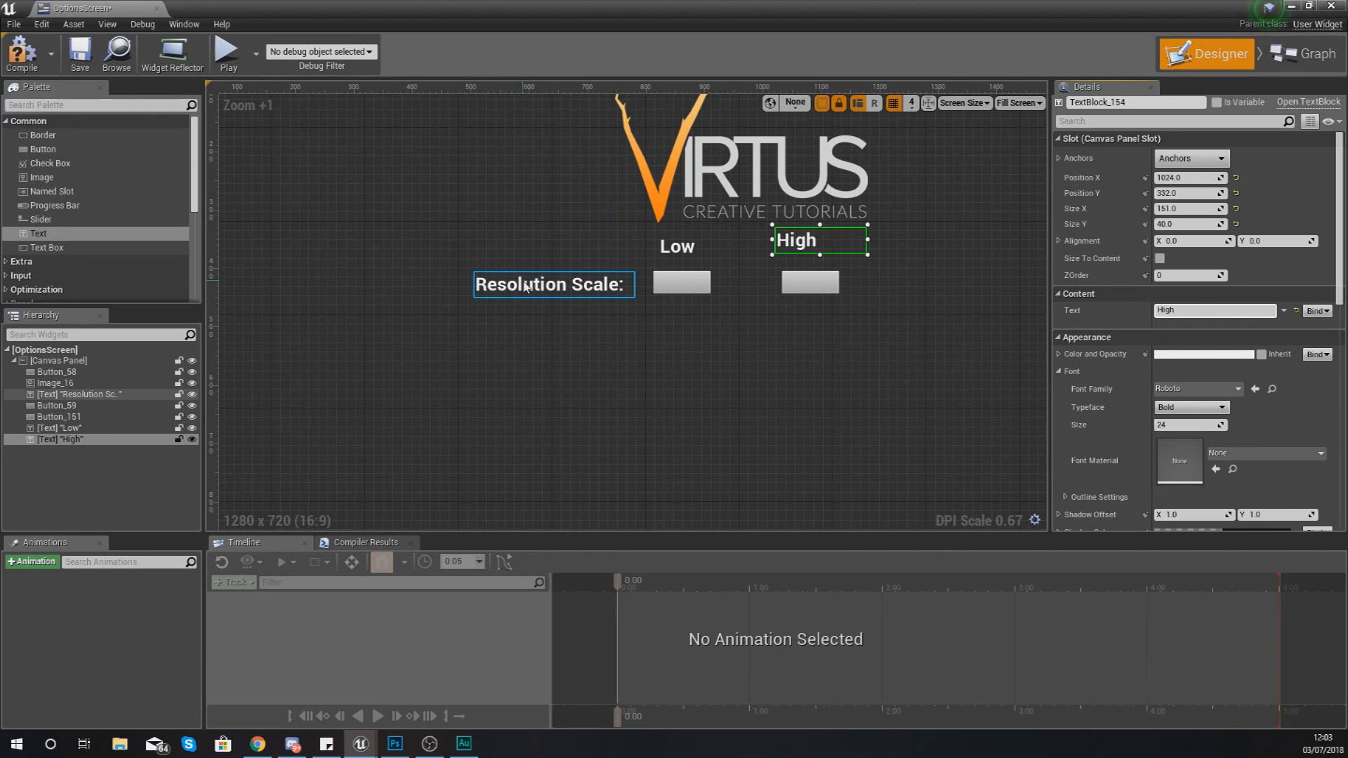
pyautogui.moveTo(799, 246)
pyautogui.mouseDown()
pyautogui.moveTo(813, 279)
pyautogui.moveTo(814, 261)
pyautogui.mouseUp()
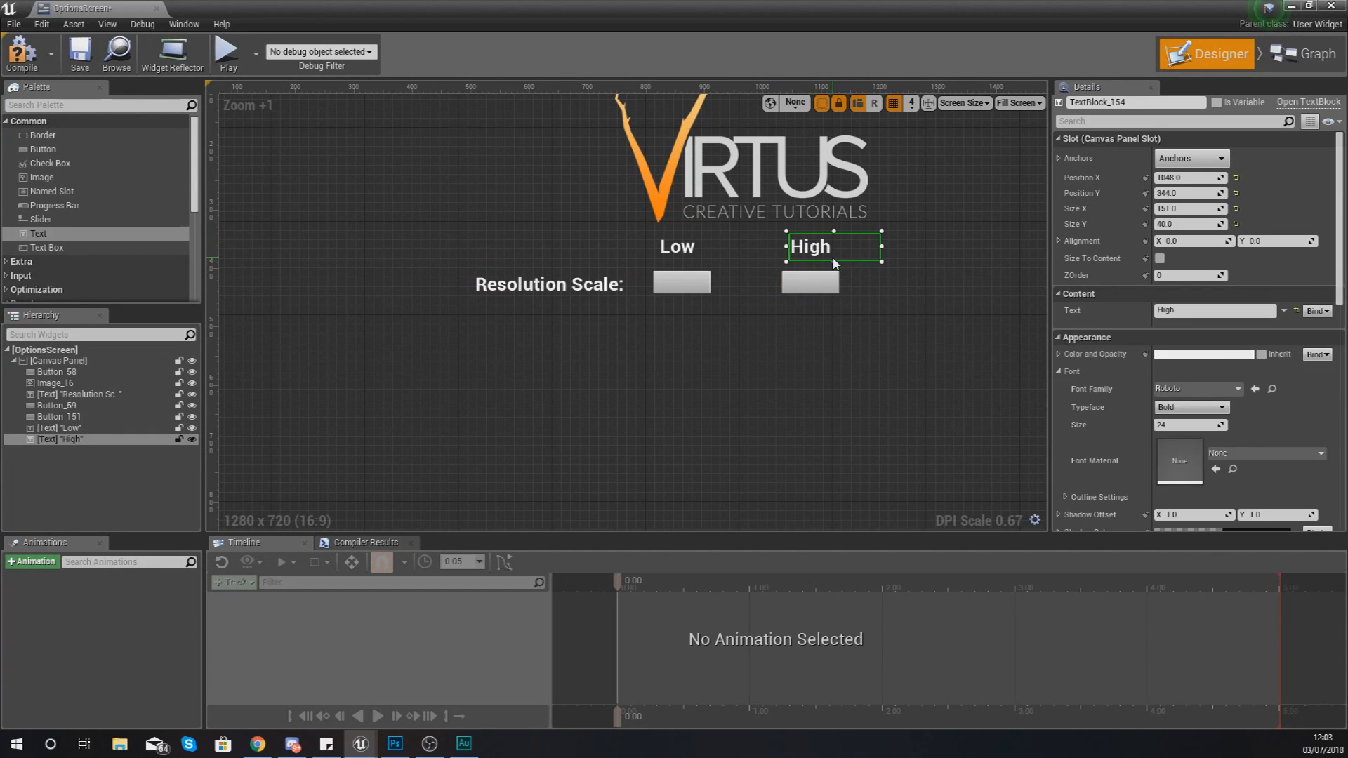
# Anchor the High and Low text blocks to the centre of the canvas
pyautogui.moveTo(851, 292); pyautogui.dragTo(815, 359, button='right')
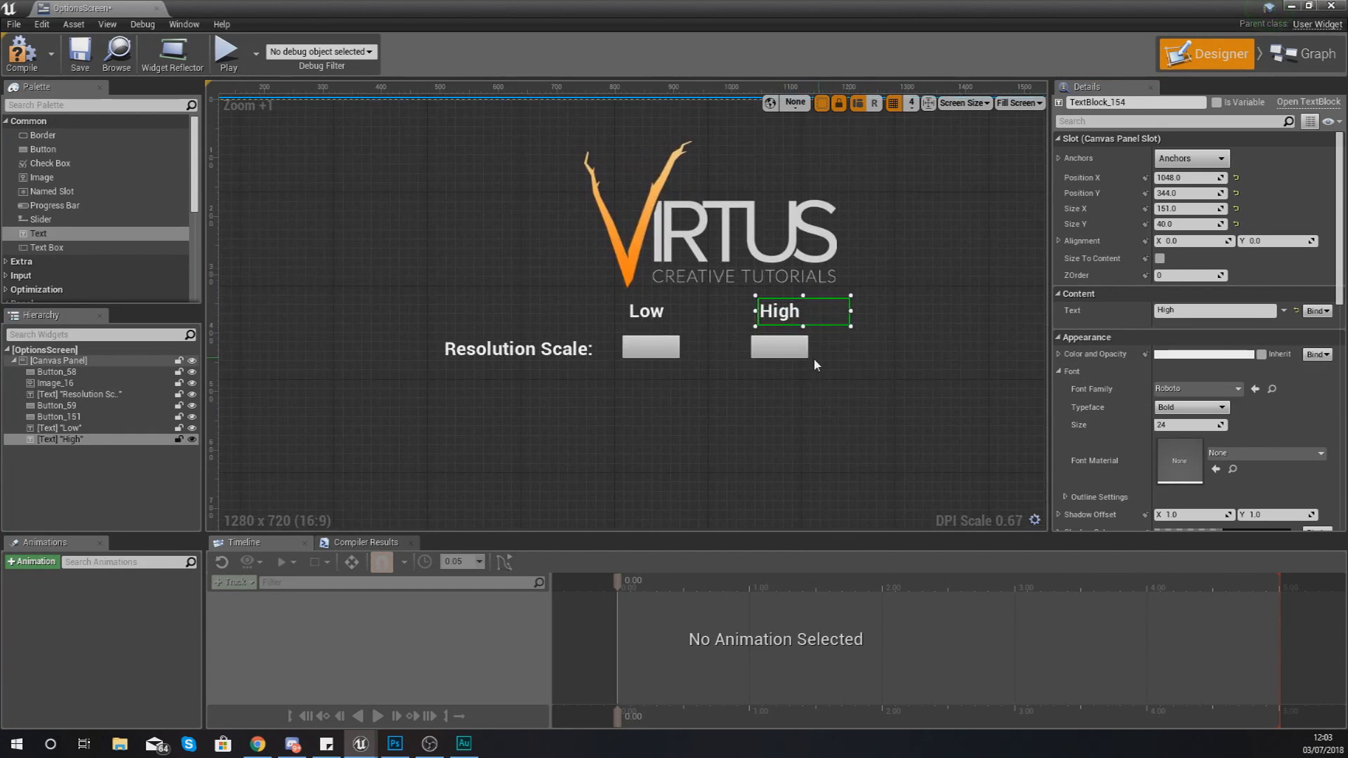
pyautogui.click(1192, 158)
pyautogui.click(1224, 247)
pyautogui.click(645, 313)
pyautogui.click(1191, 158)
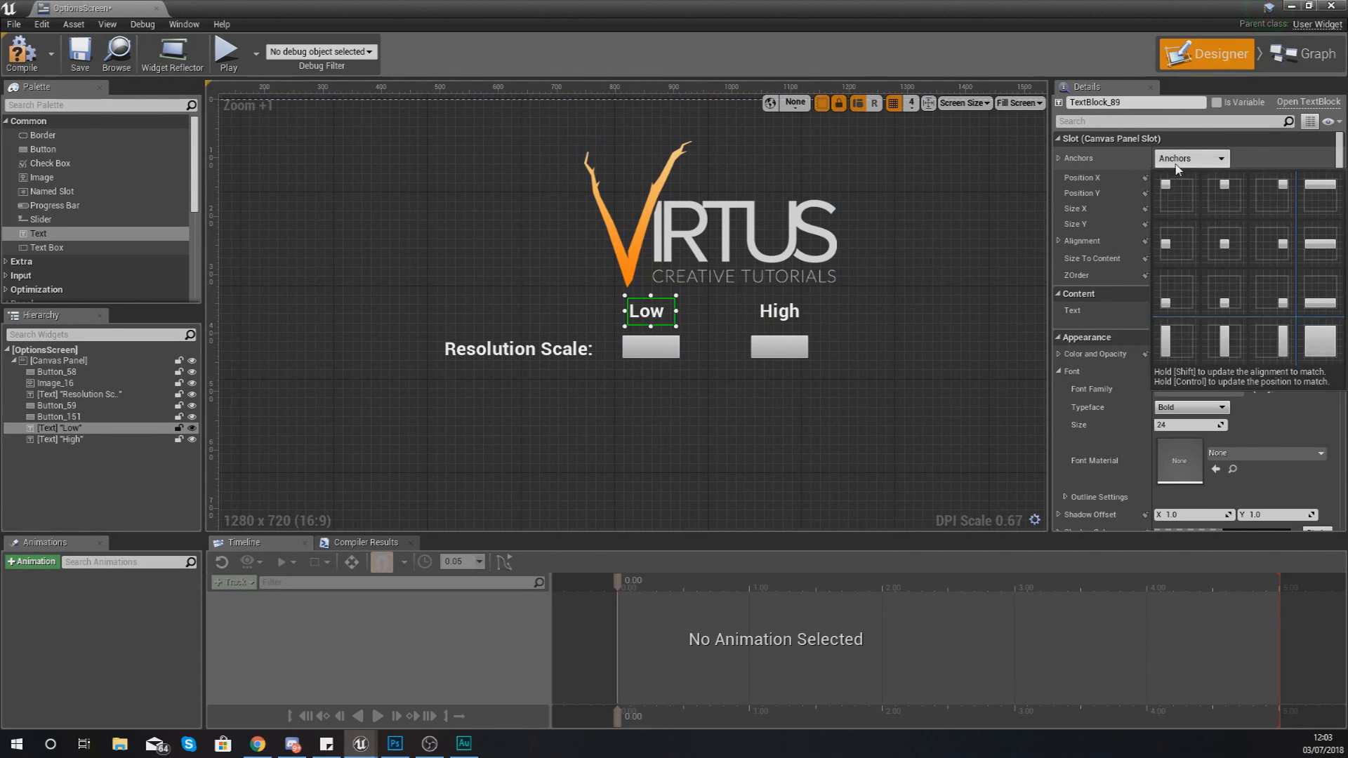
pyautogui.click(1225, 247)
# Anchor both option buttons and the Resolution Scale label to the centre of the canvas
pyautogui.click(780, 347)
pyautogui.click(1192, 158)
pyautogui.click(1224, 247)
pyautogui.click(632, 354)
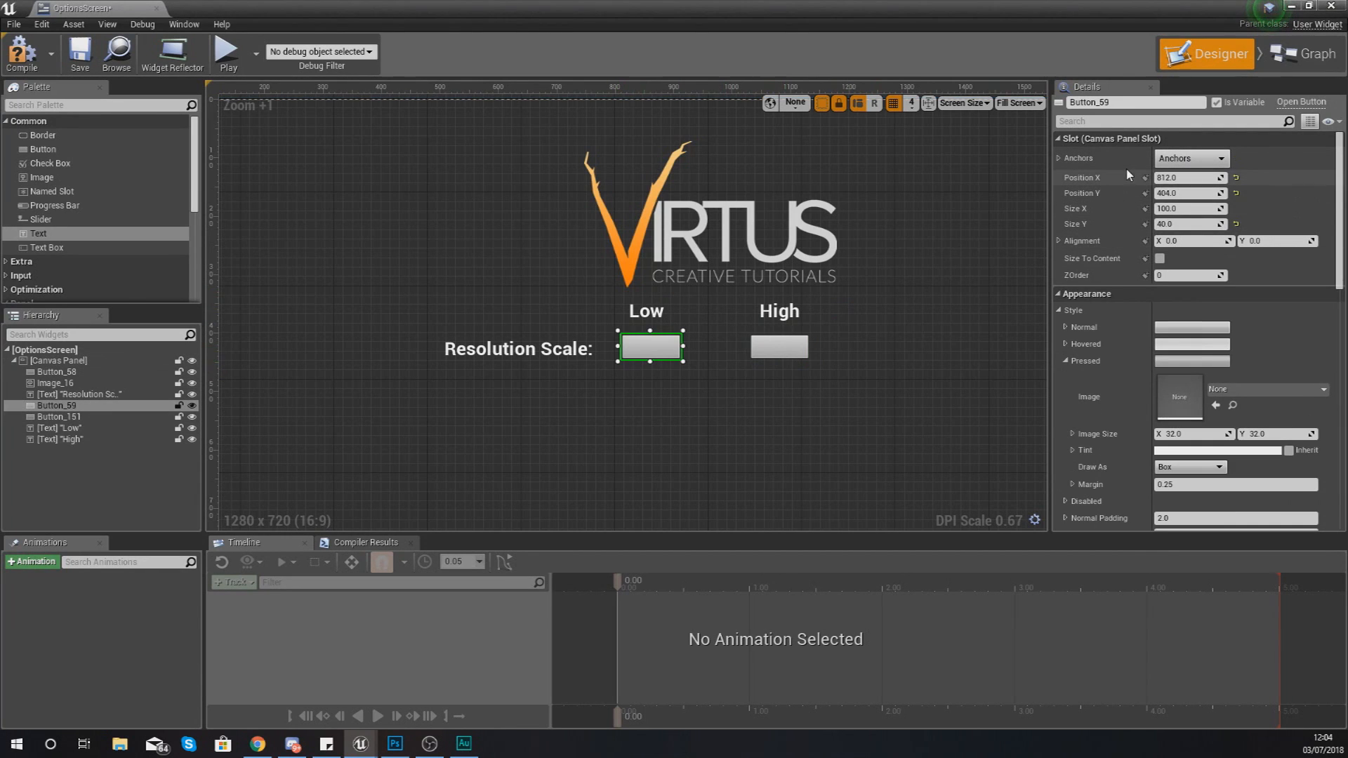
pyautogui.click(1192, 158)
pyautogui.click(1202, 247)
pyautogui.click(509, 351)
pyautogui.click(1191, 158)
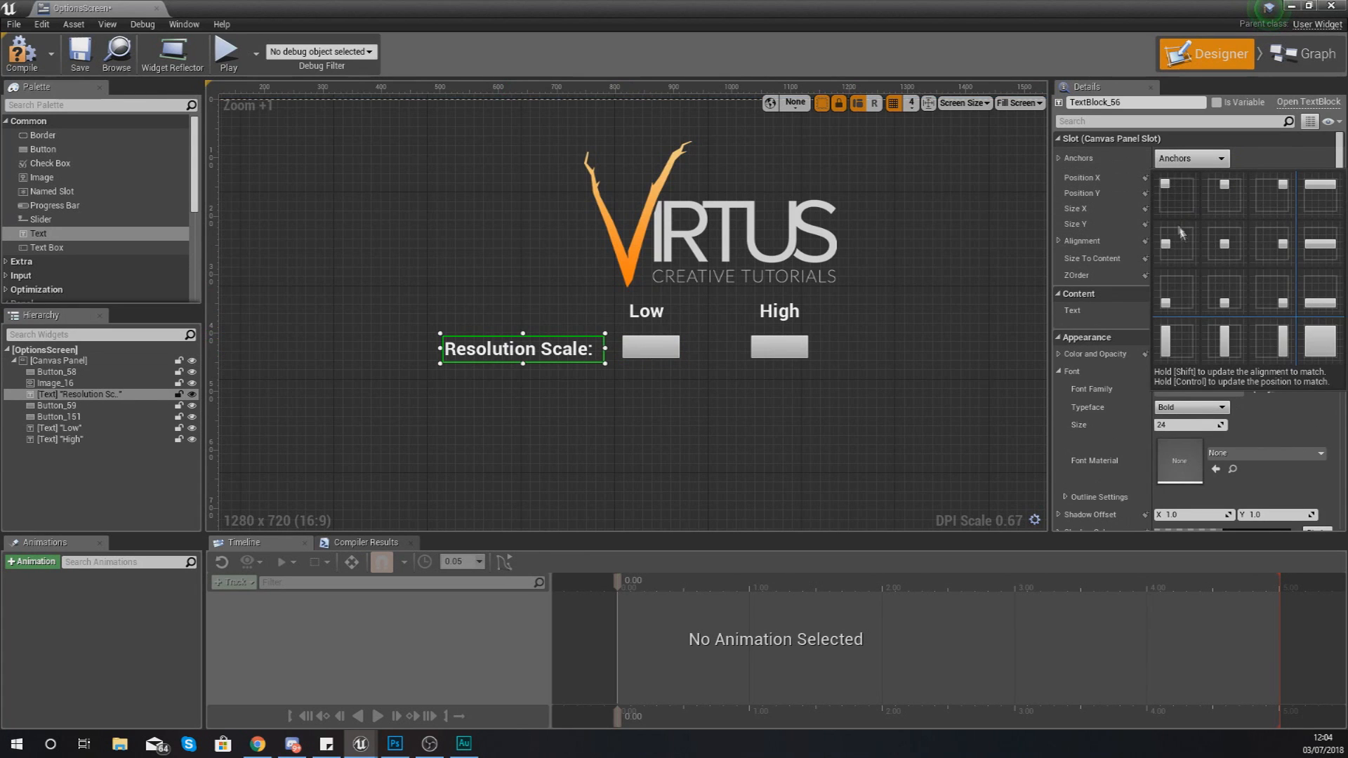
pyautogui.click(1202, 246)
# Add an On Clicked event for the button under the Low label
pyautogui.click(906, 309)
pyautogui.moveTo(906, 309); pyautogui.dragTo(553, 284, button='right')
pyautogui.scroll(-4, 549, 497)
pyautogui.scroll(5, 553, 285)
pyautogui.moveTo(417, 307); pyautogui.dragTo(678, 295, button='right')
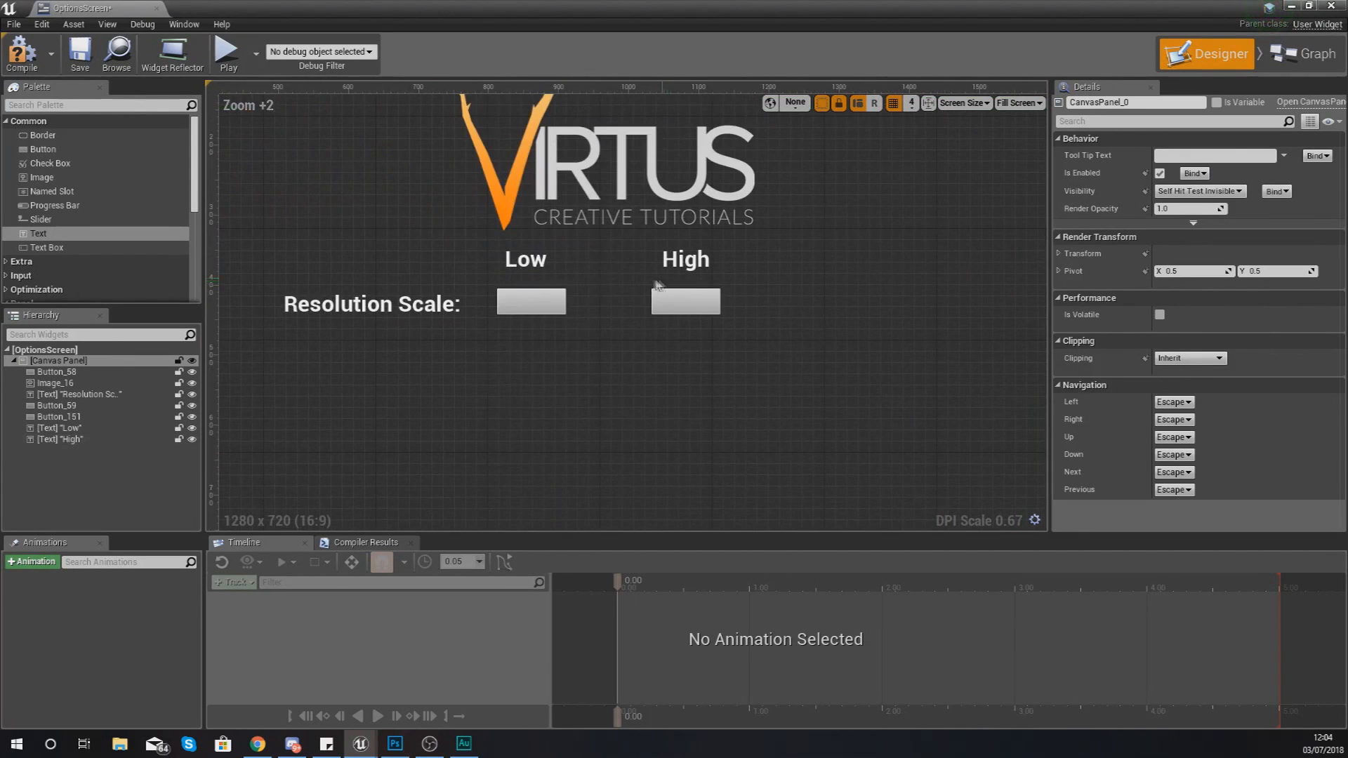
pyautogui.click(531, 304)
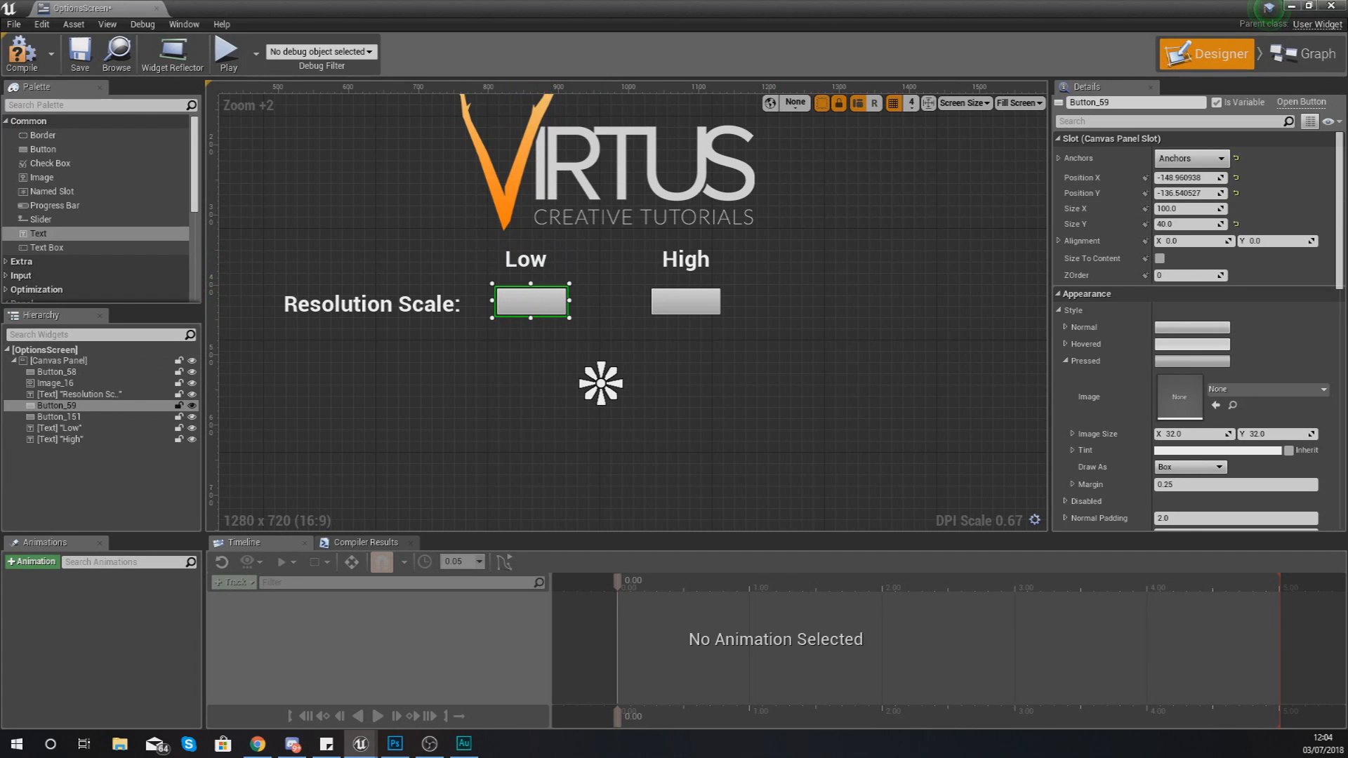
pyautogui.scroll(-10, 1323, 493)
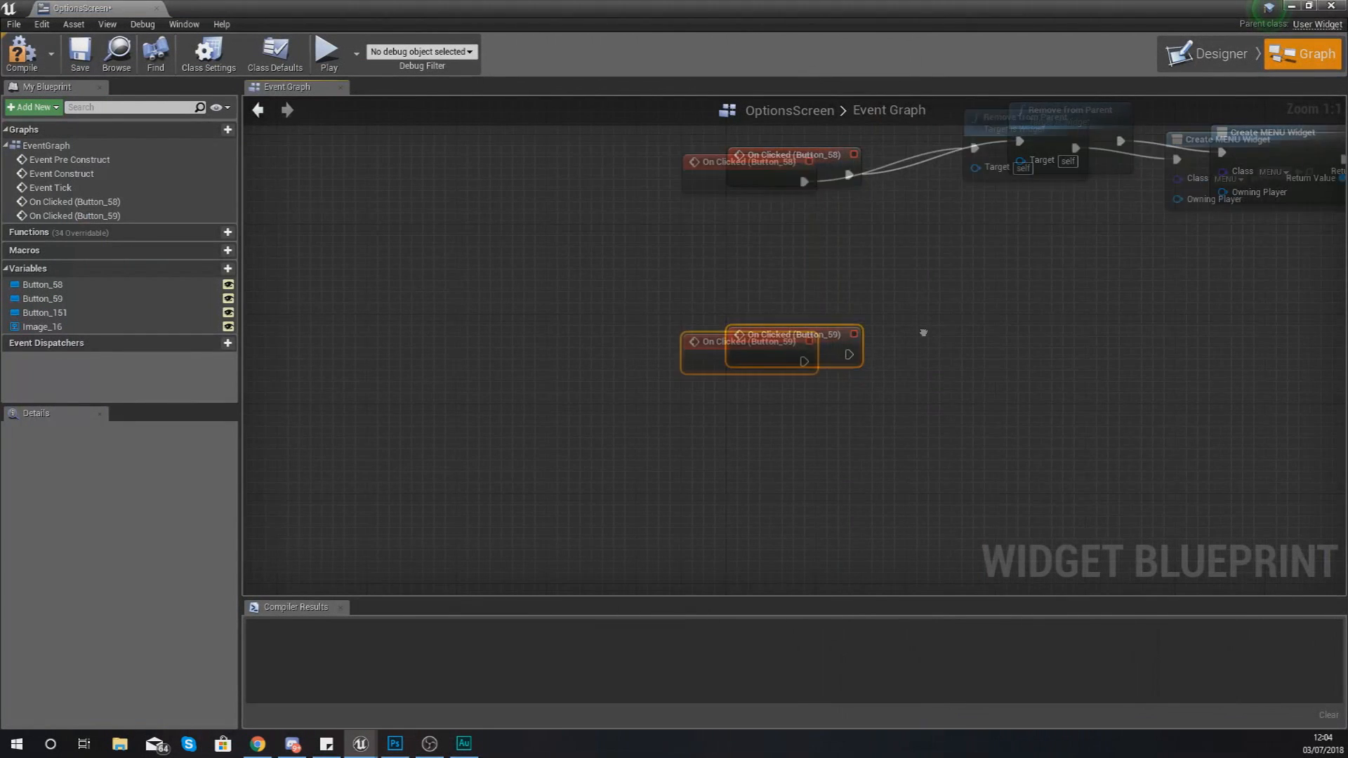
# Add an Execute Console Command node wired to the Button_59 On Clicked event and place it beside the event
pyautogui.moveTo(774, 366); pyautogui.dragTo(911, 362)
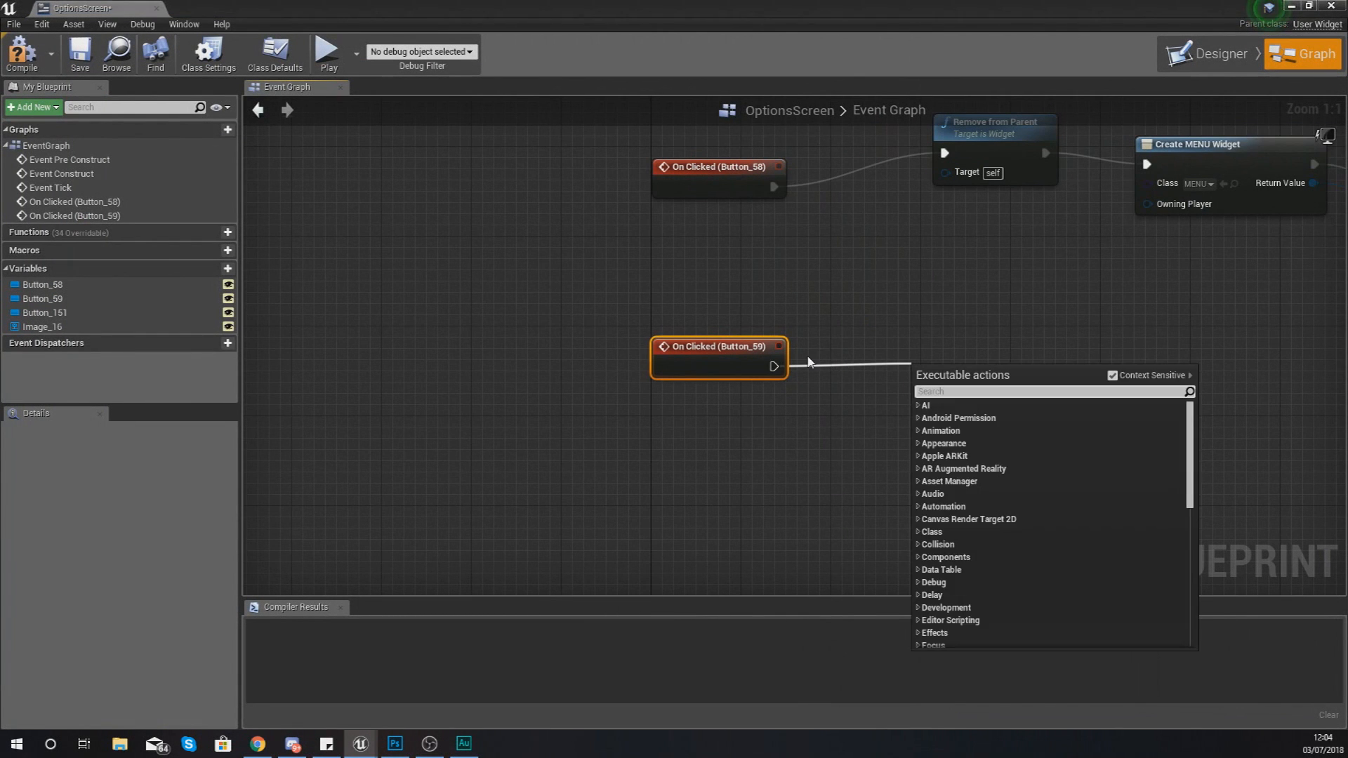
pyautogui.write('consola')
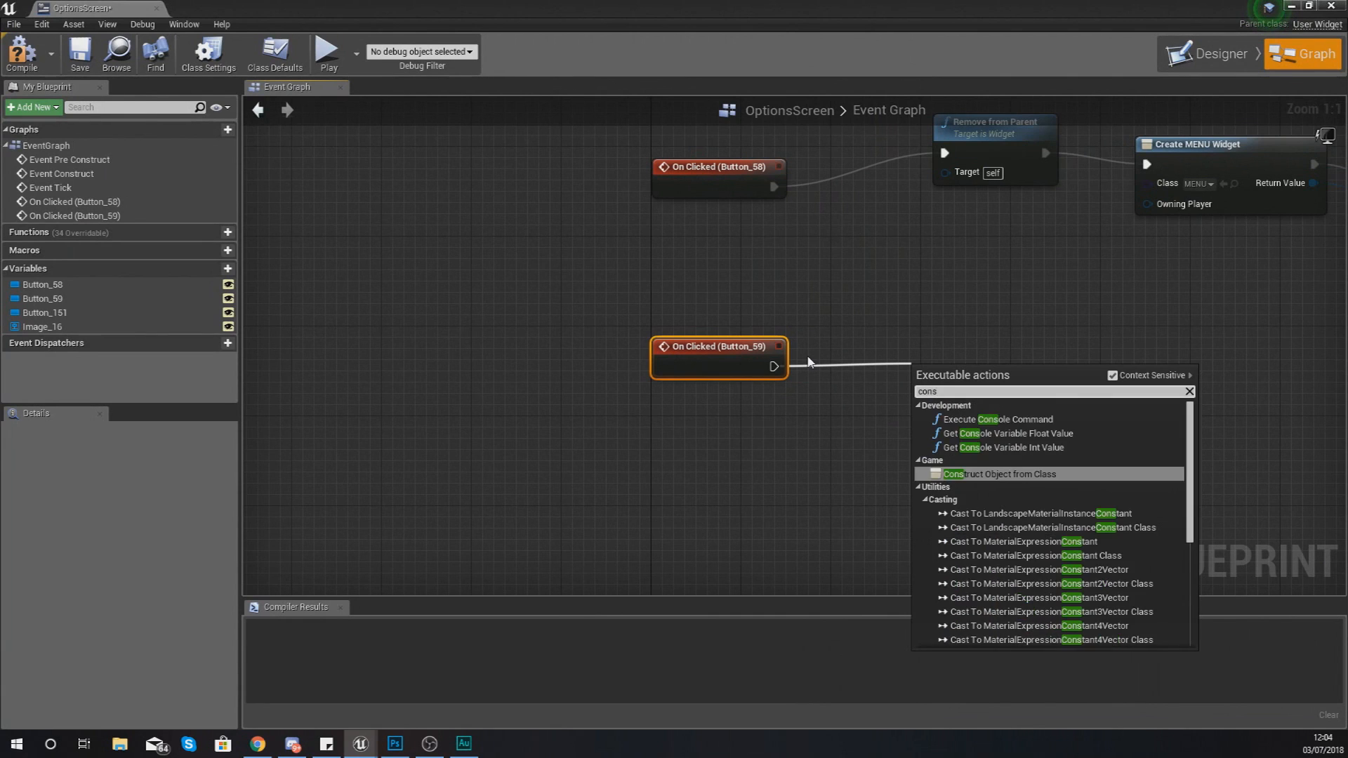
pyautogui.press('BackSpace')
pyautogui.write('e')
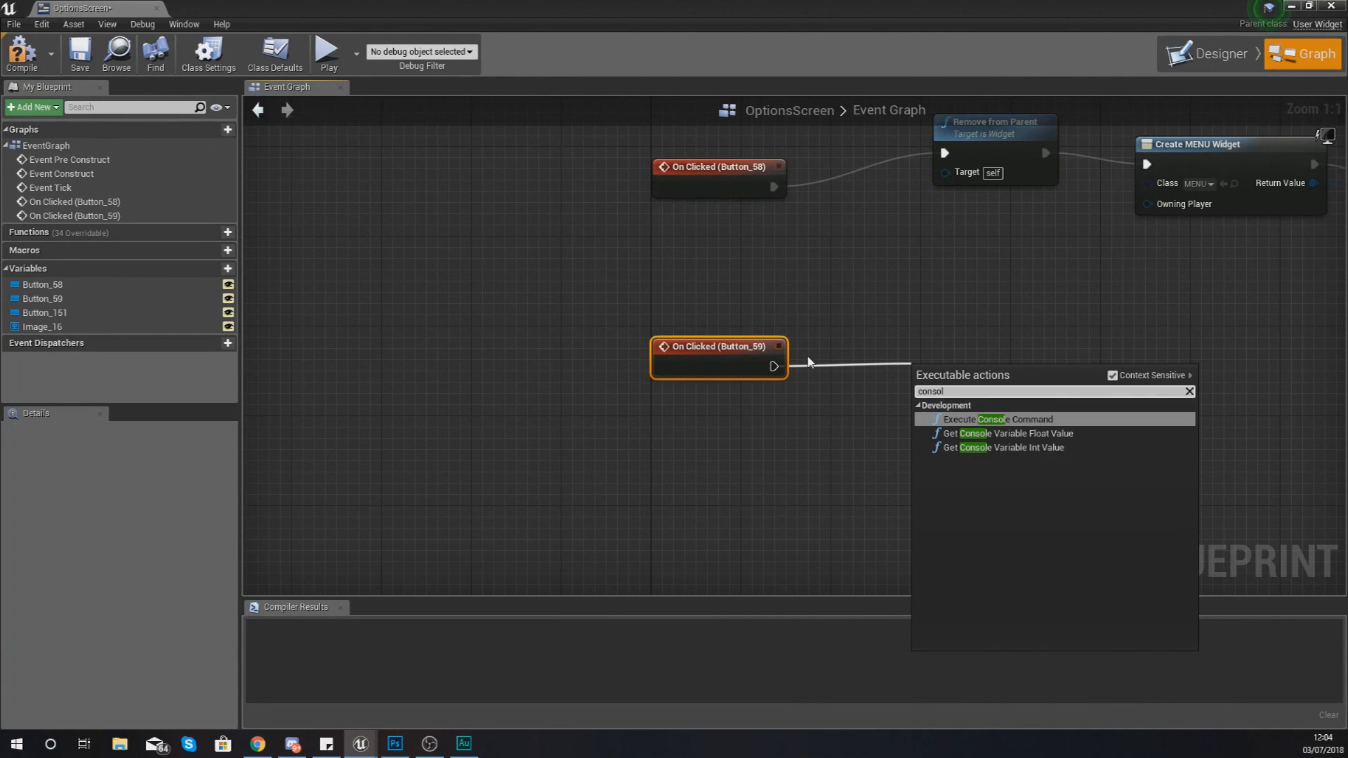
pyautogui.press('Return')
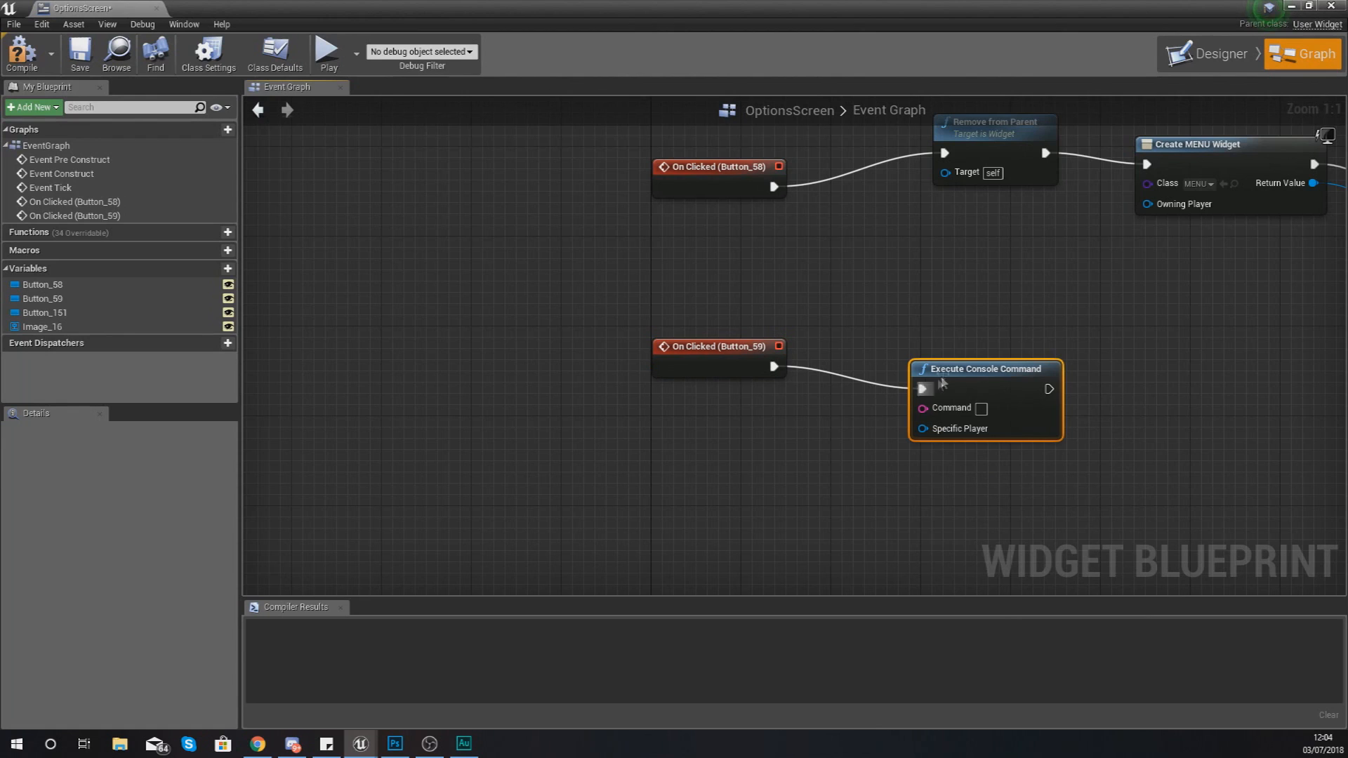
pyautogui.moveTo(942, 383); pyautogui.dragTo(920, 349)
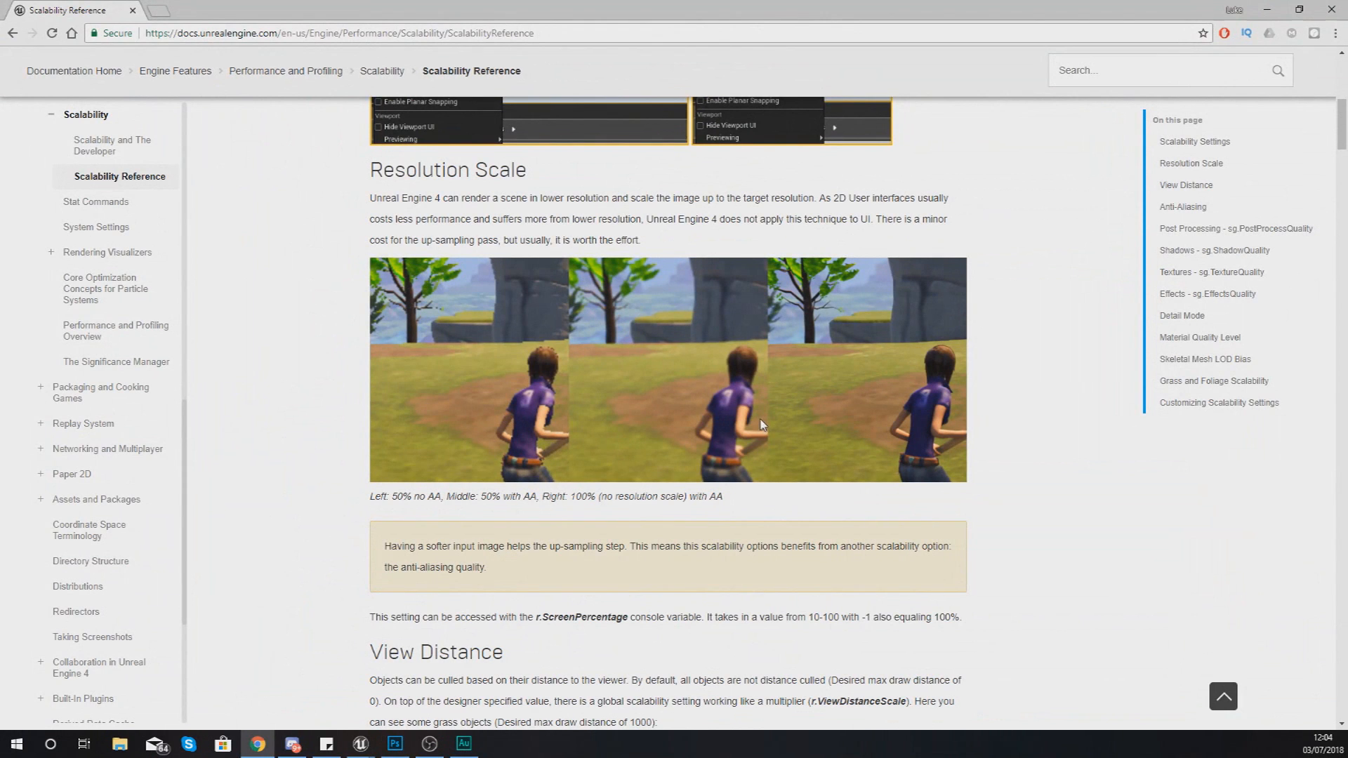
# Examine the Scalability Reference page in the web browser for the resolution scale, view distance, anti-aliasing and post processing console variables
pyautogui.scroll(-4, 548, 608)
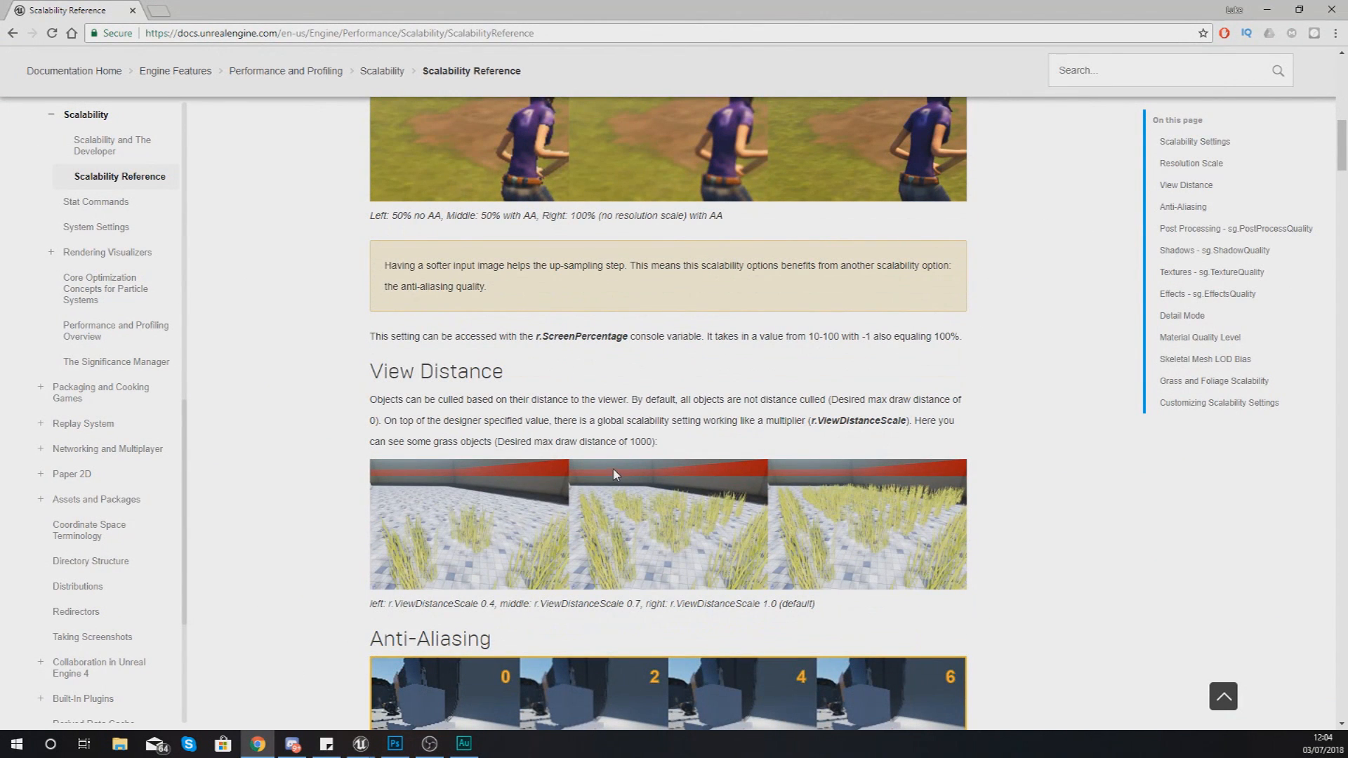
pyautogui.scroll(-1, 615, 469)
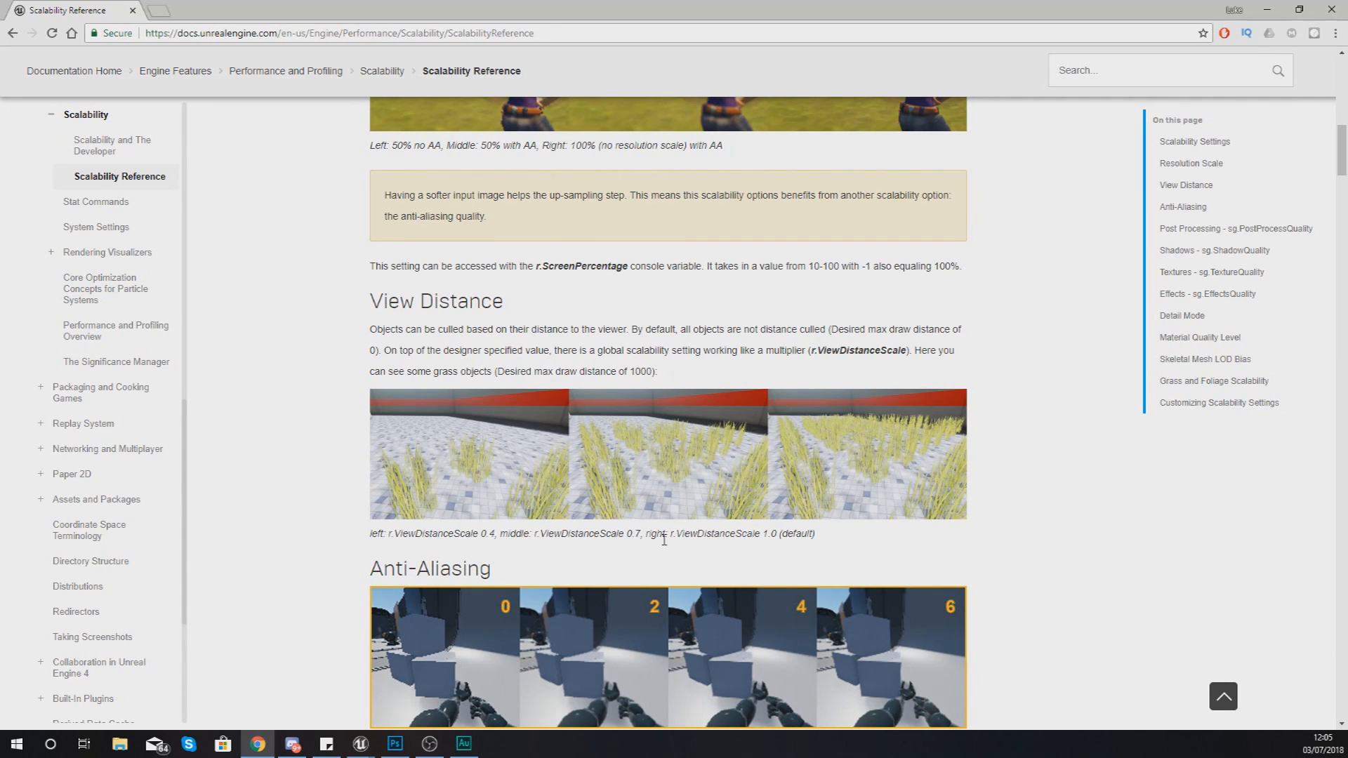
pyautogui.scroll(-5, 664, 539)
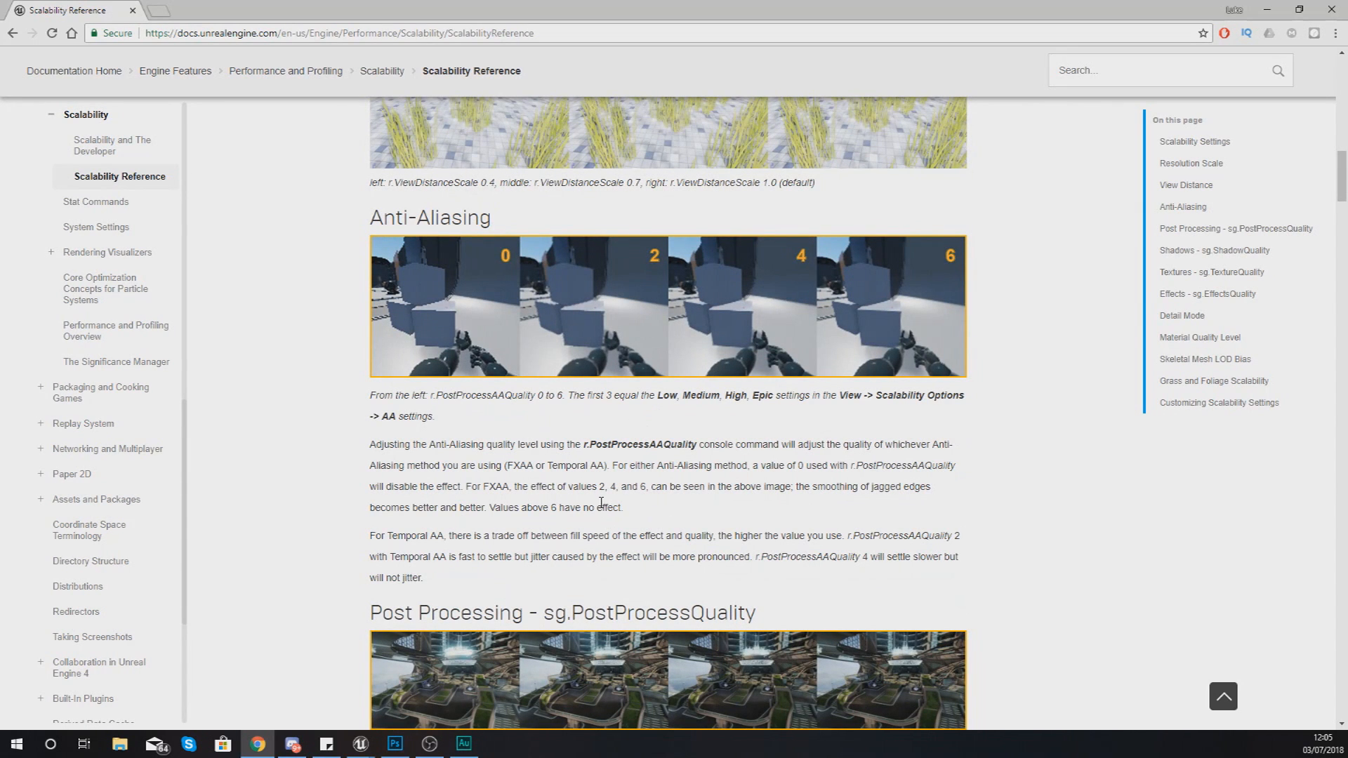
pyautogui.scroll(-3, 703, 449)
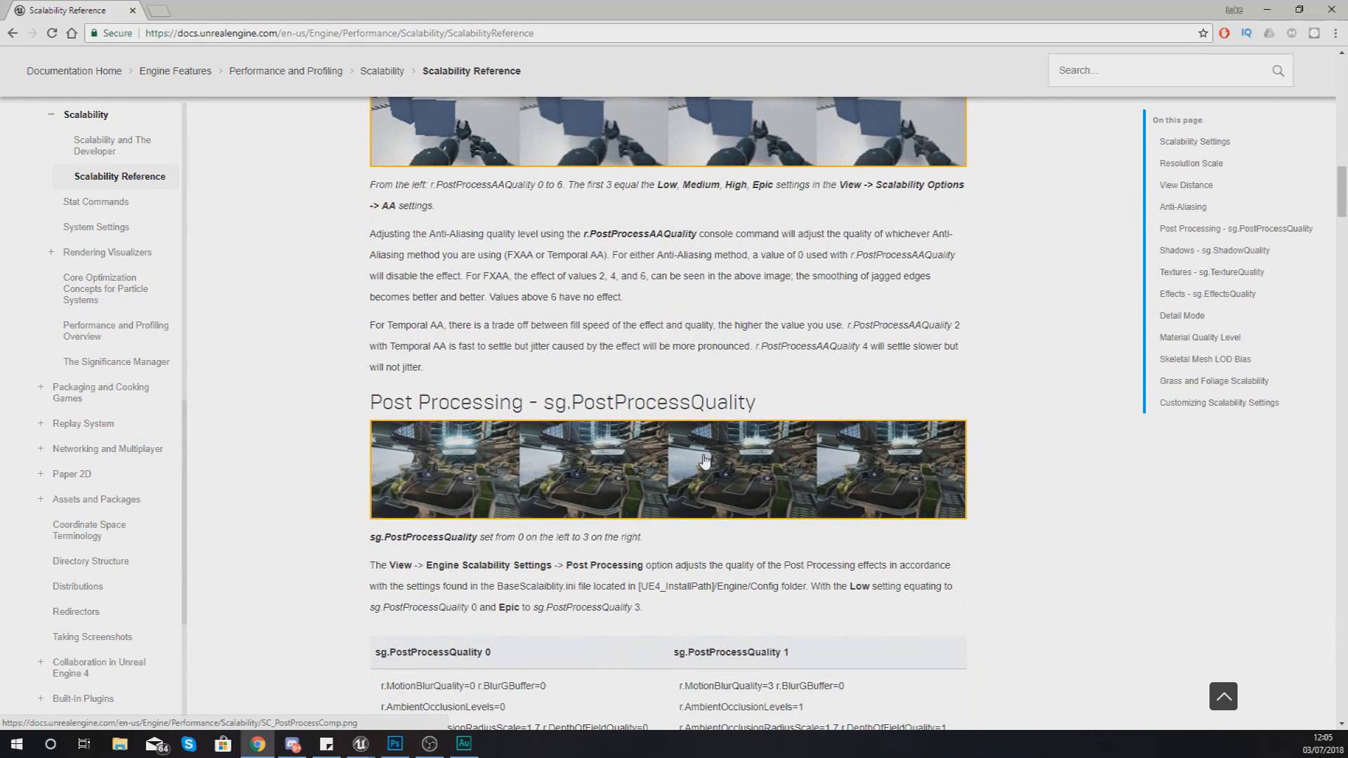
pyautogui.scroll(-2, 660, 421)
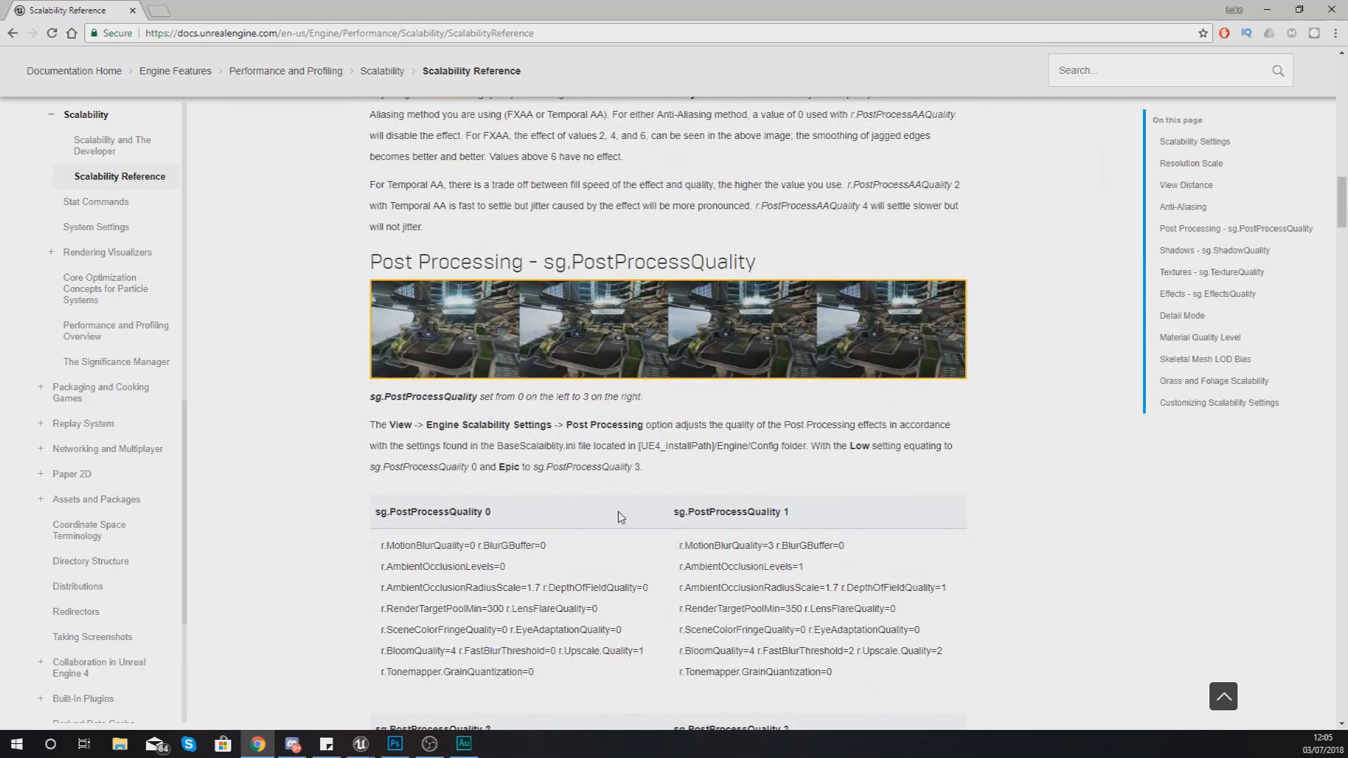
pyautogui.scroll(9, 617, 457)
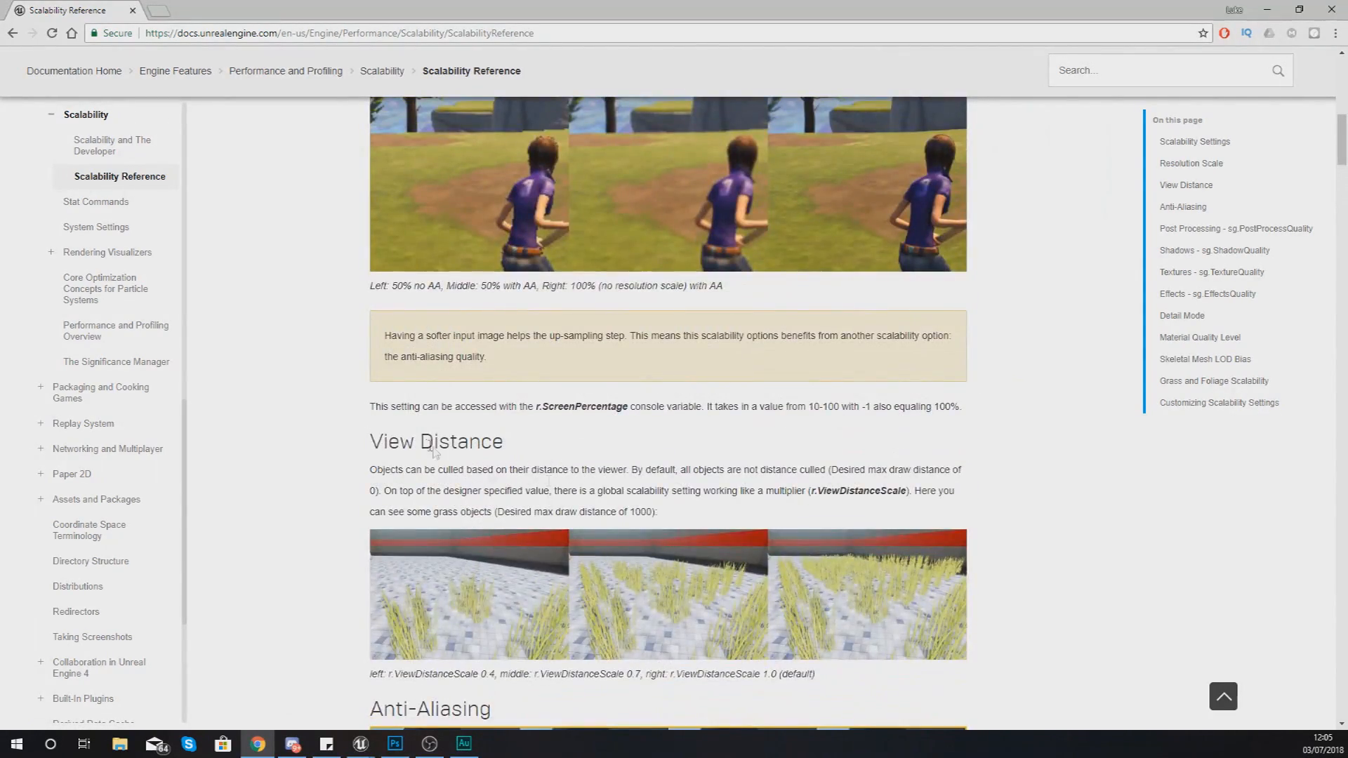
pyautogui.scroll(4, 433, 453)
pyautogui.scroll(-2, 705, 583)
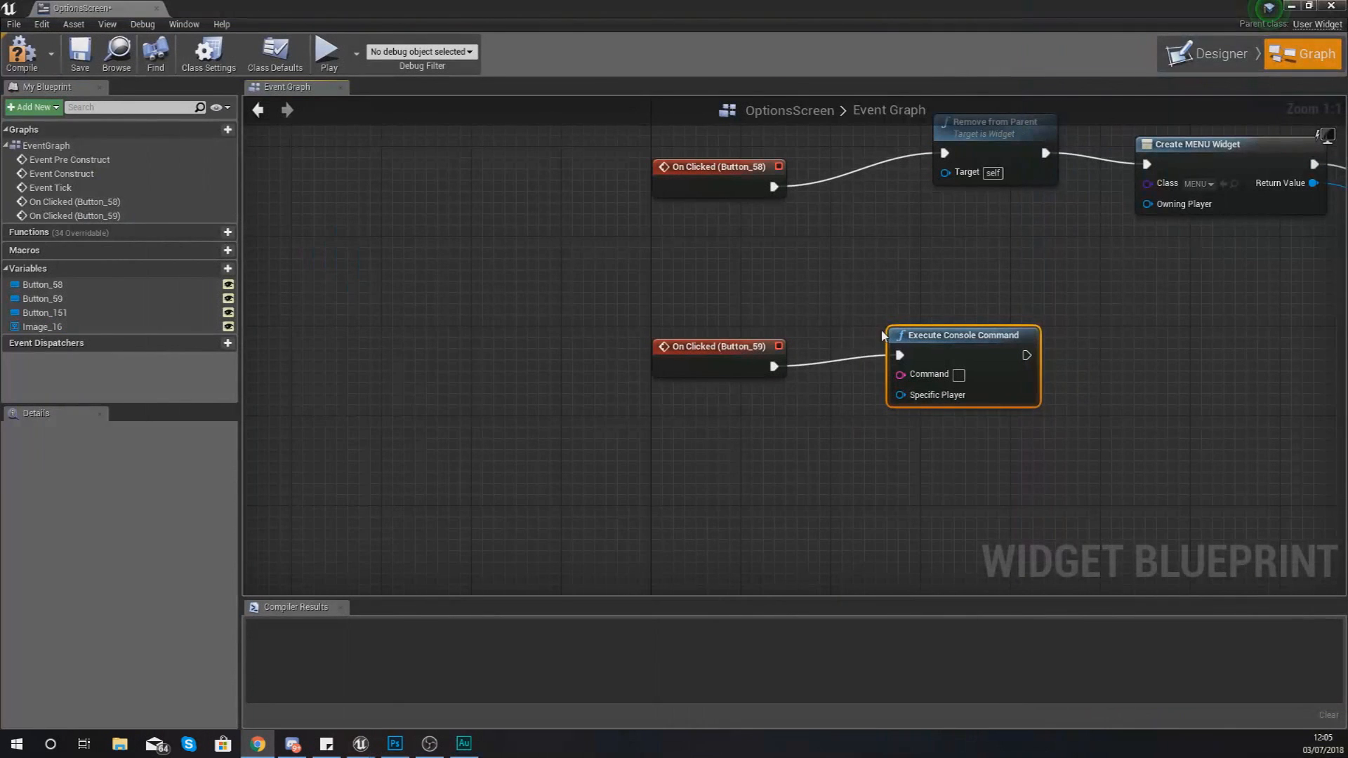
# Set the console command to r.ScreenPercentage 10, taking the variable name from the documentation page, and compile the widget
pyautogui.click(959, 375)
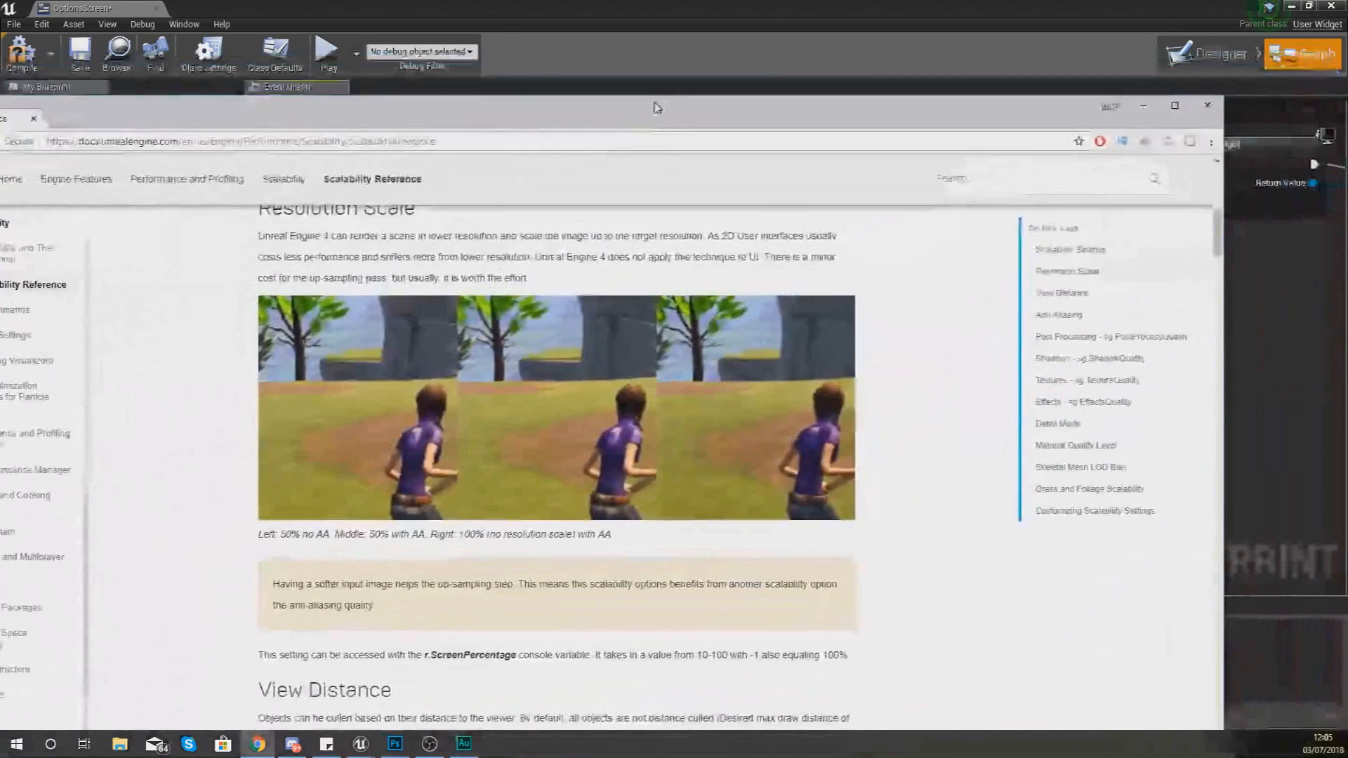
pyautogui.moveTo(455, 654)
pyautogui.mouseDown()
pyautogui.moveTo(550, 655)
pyautogui.moveTo(432, 666)
pyautogui.mouseUp()
pyautogui.click(521, 654)
pyautogui.click(1277, 438)
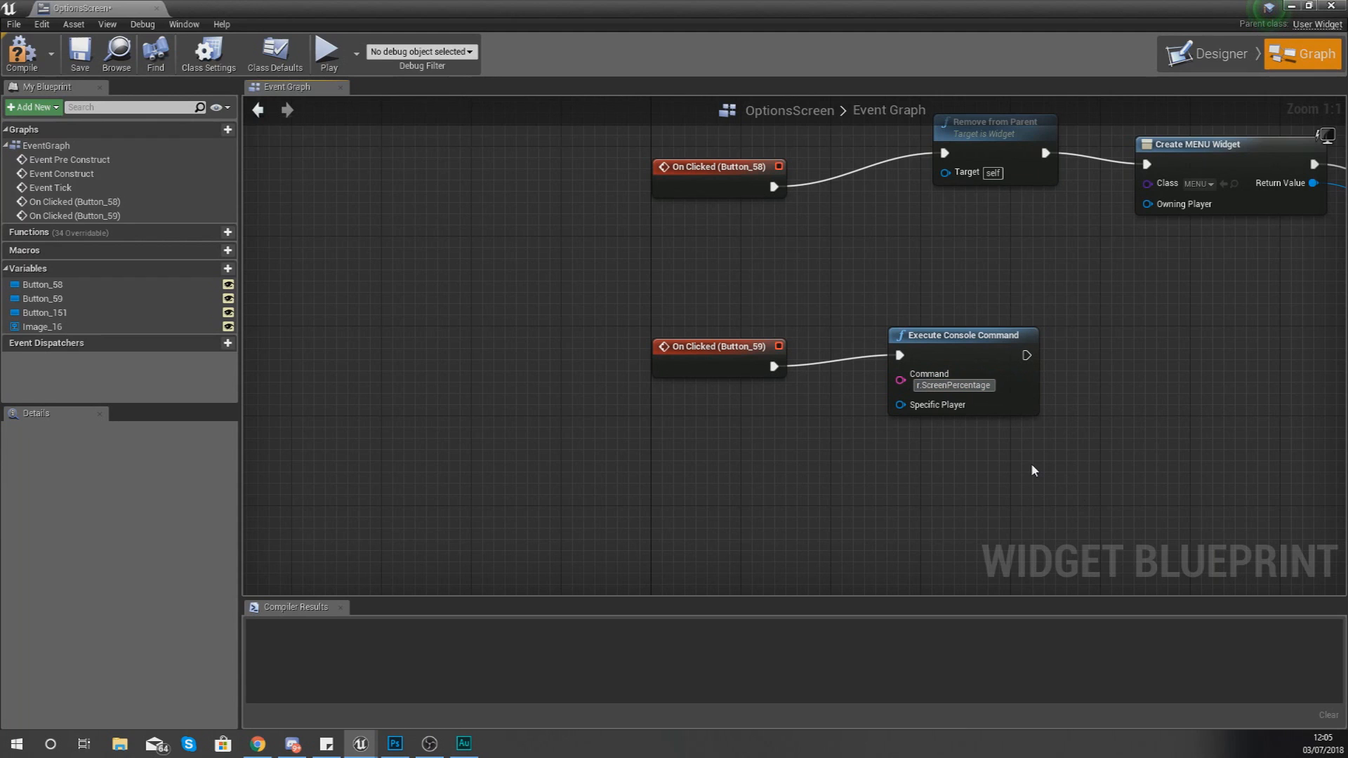
pyautogui.write('10')
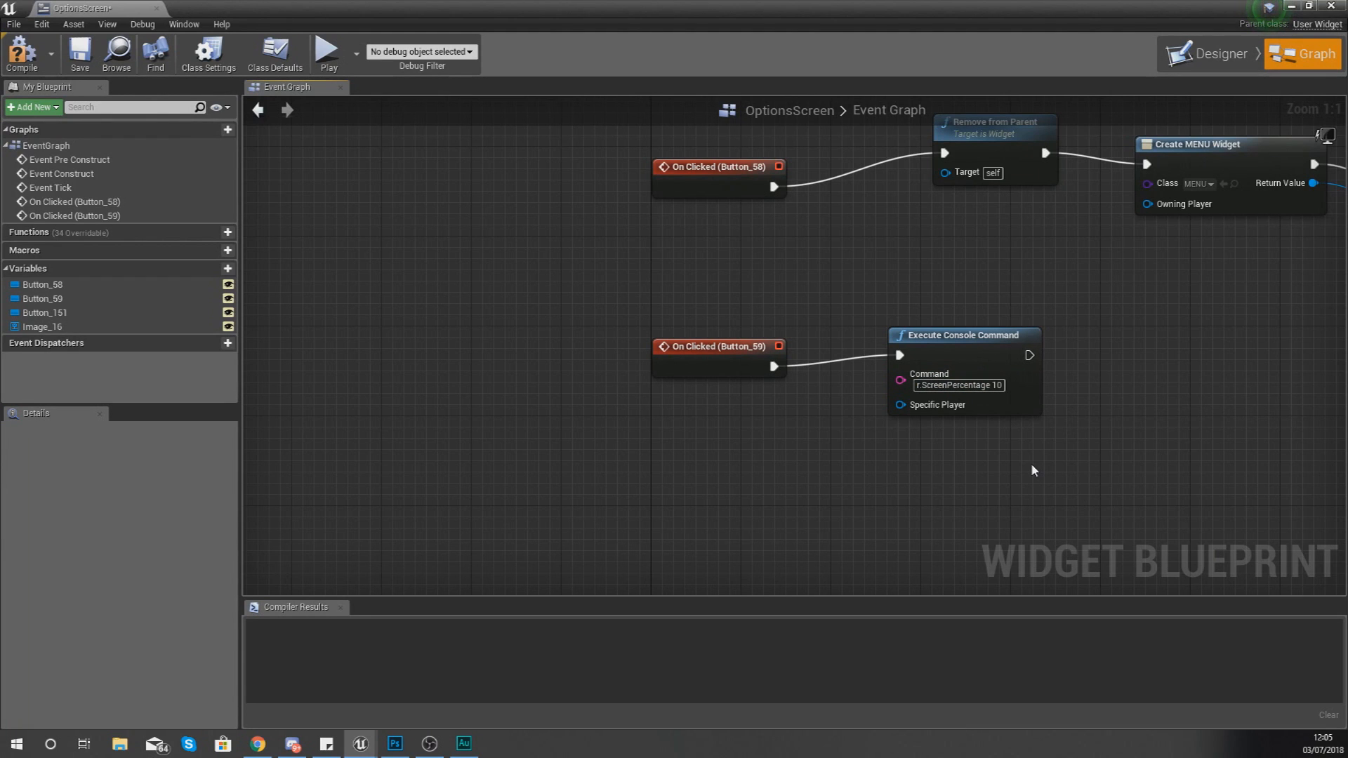
pyautogui.press('Return')
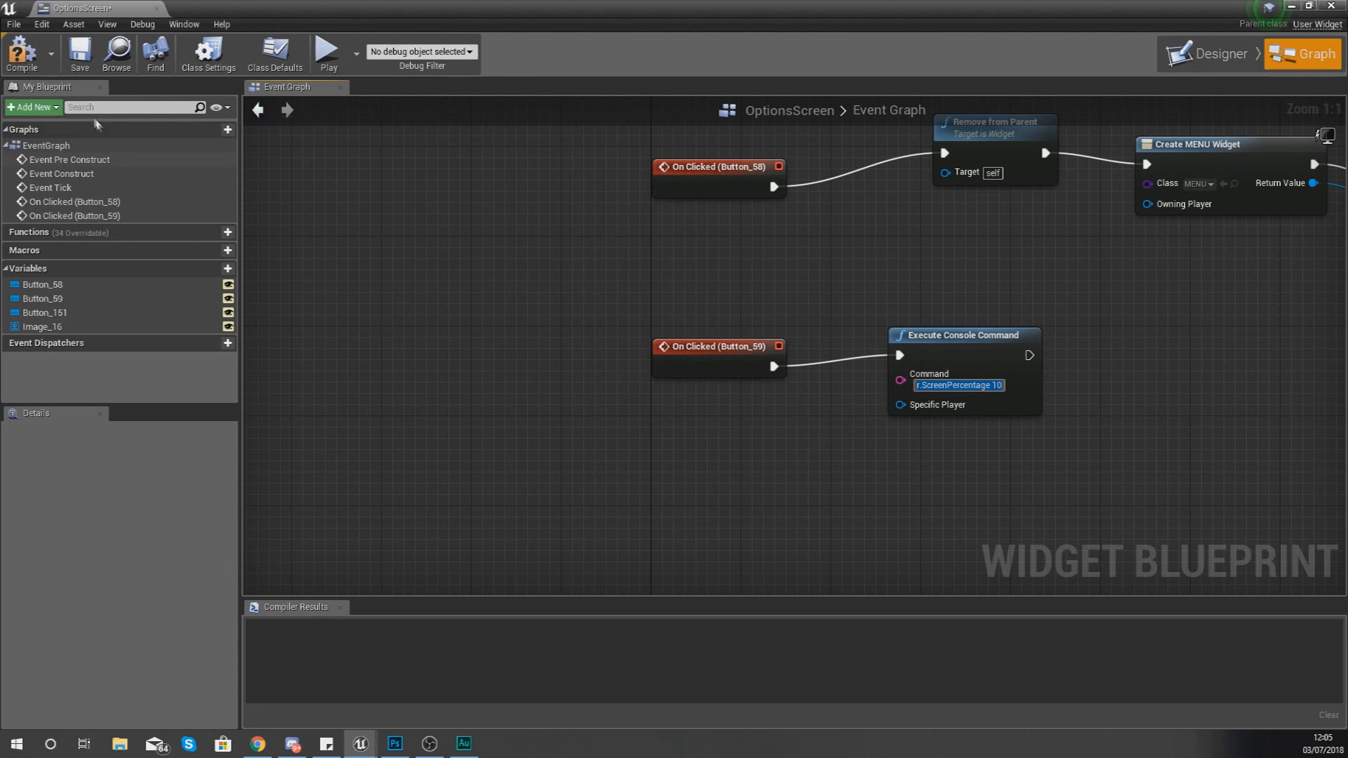
pyautogui.click(32, 72)
# Play the level from the main editor and run r.ScreenPercentage 10 in the in-game console to check its effect
pyautogui.click(1292, 6)
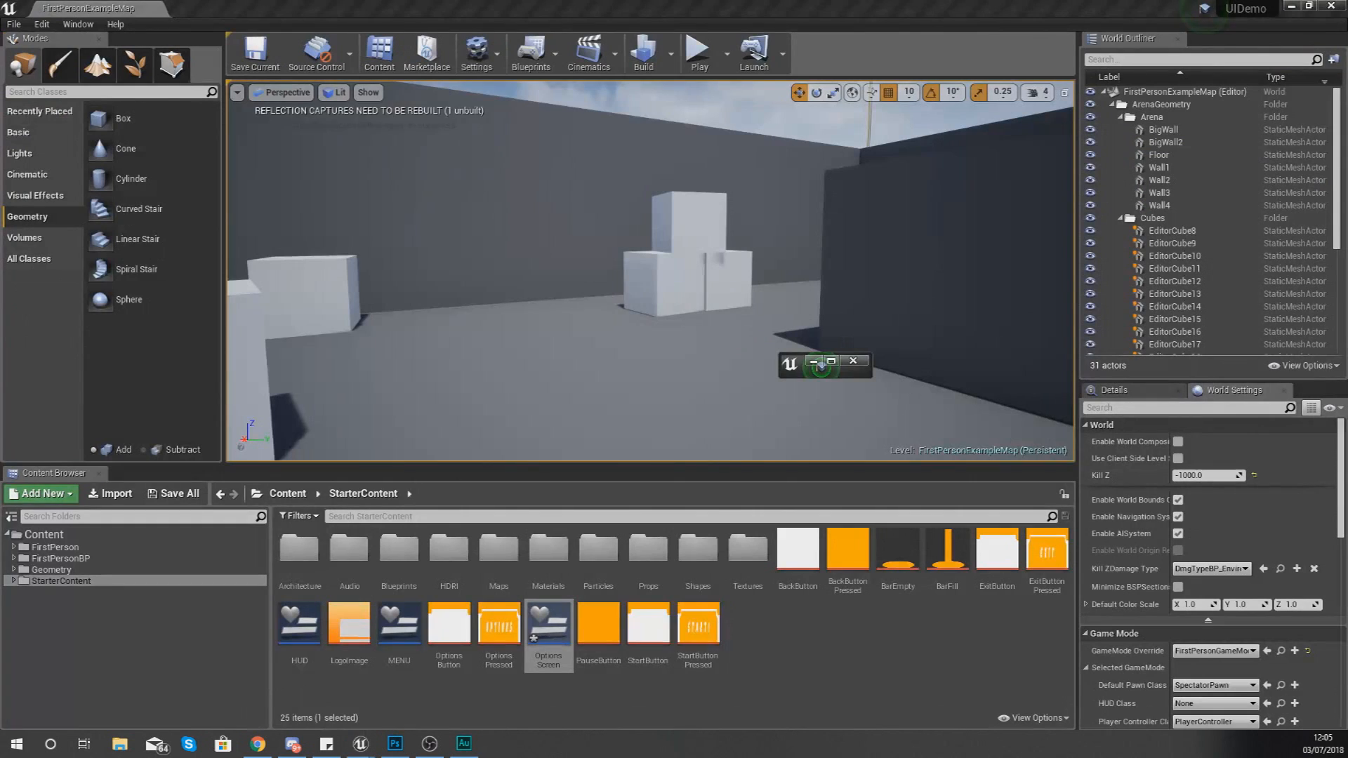
pyautogui.click(713, 55)
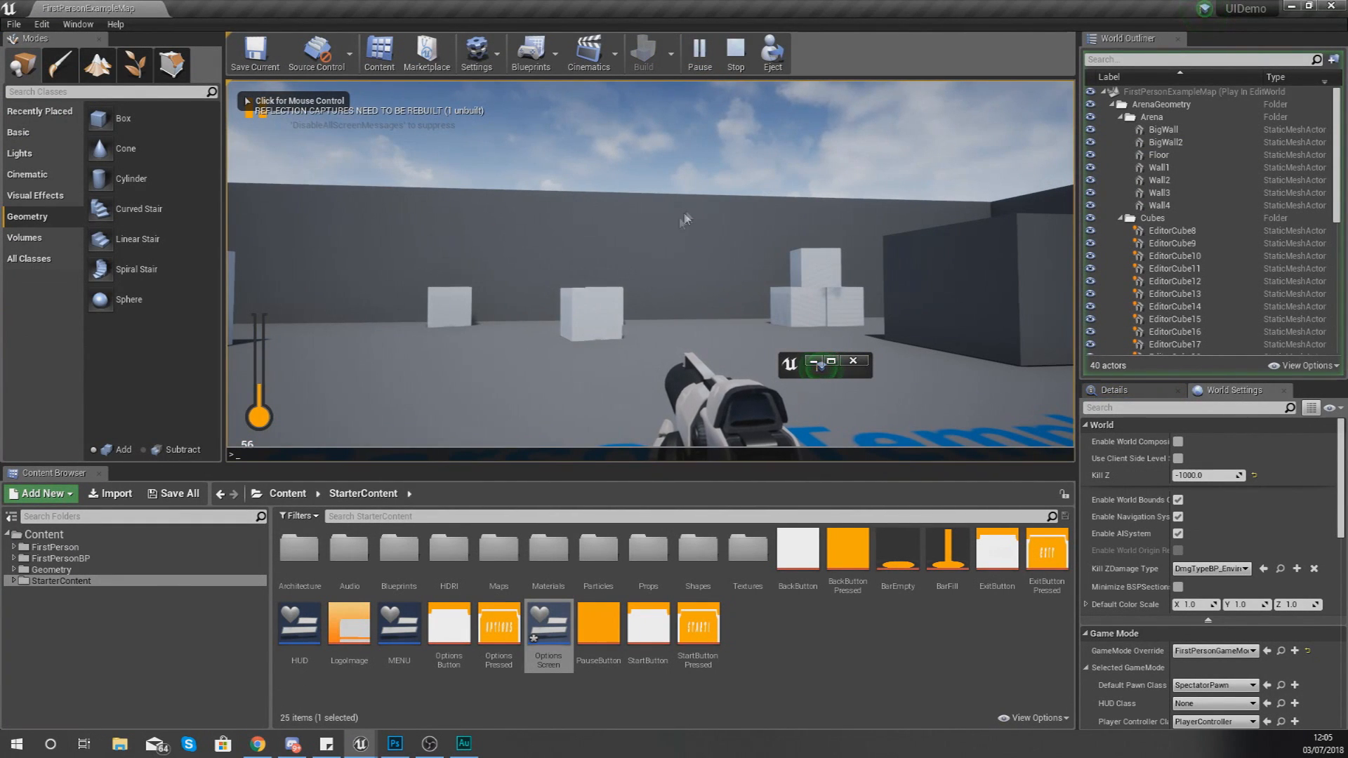
pyautogui.press('`')
pyautogui.press('`')
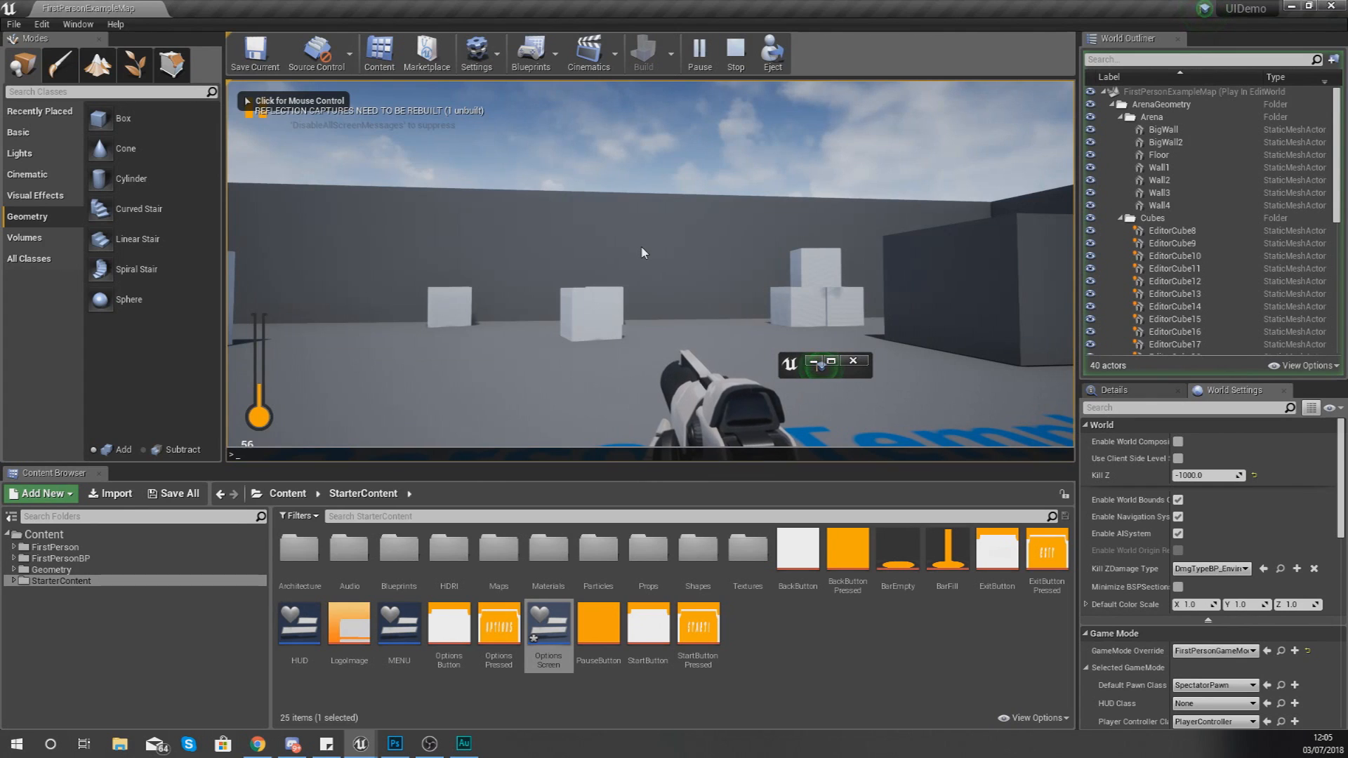
pyautogui.write('r.ScreenPercentage 10')
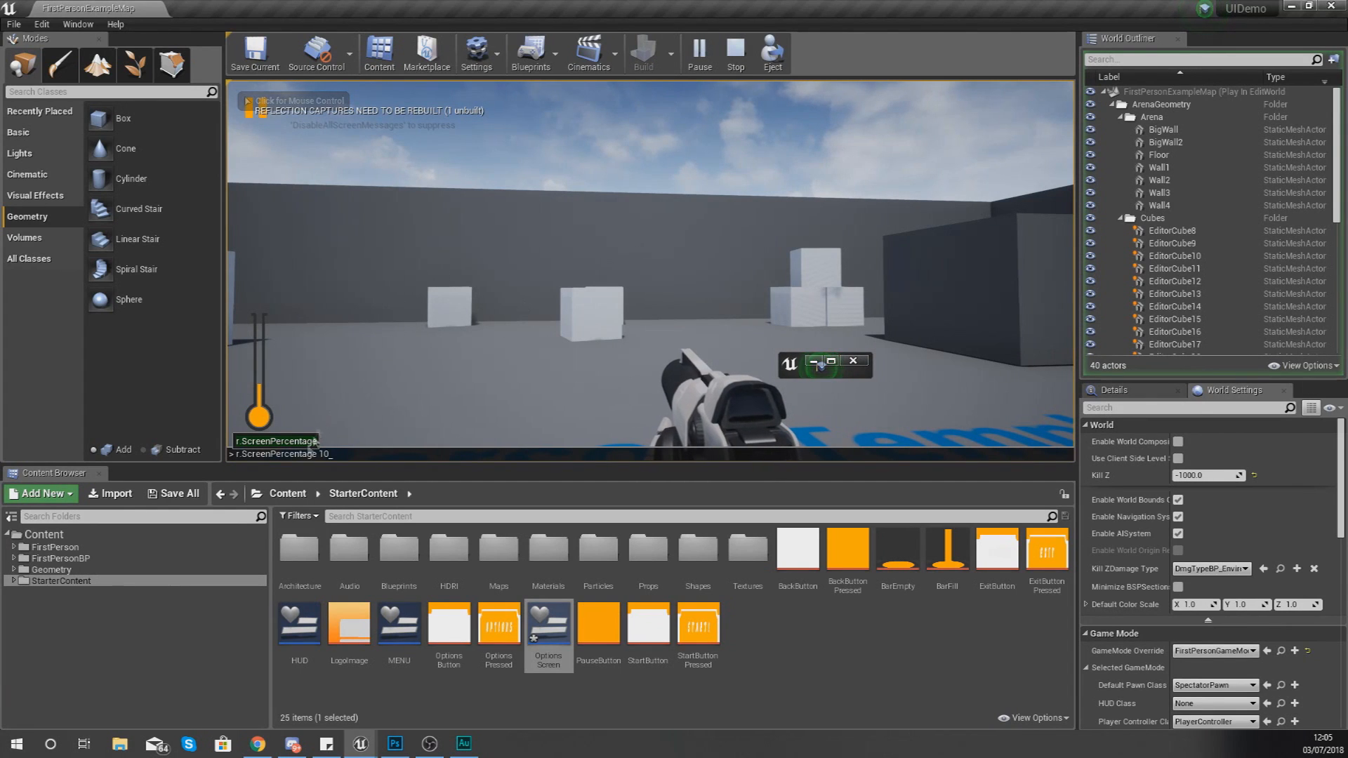
pyautogui.press('Return')
pyautogui.click(361, 420)
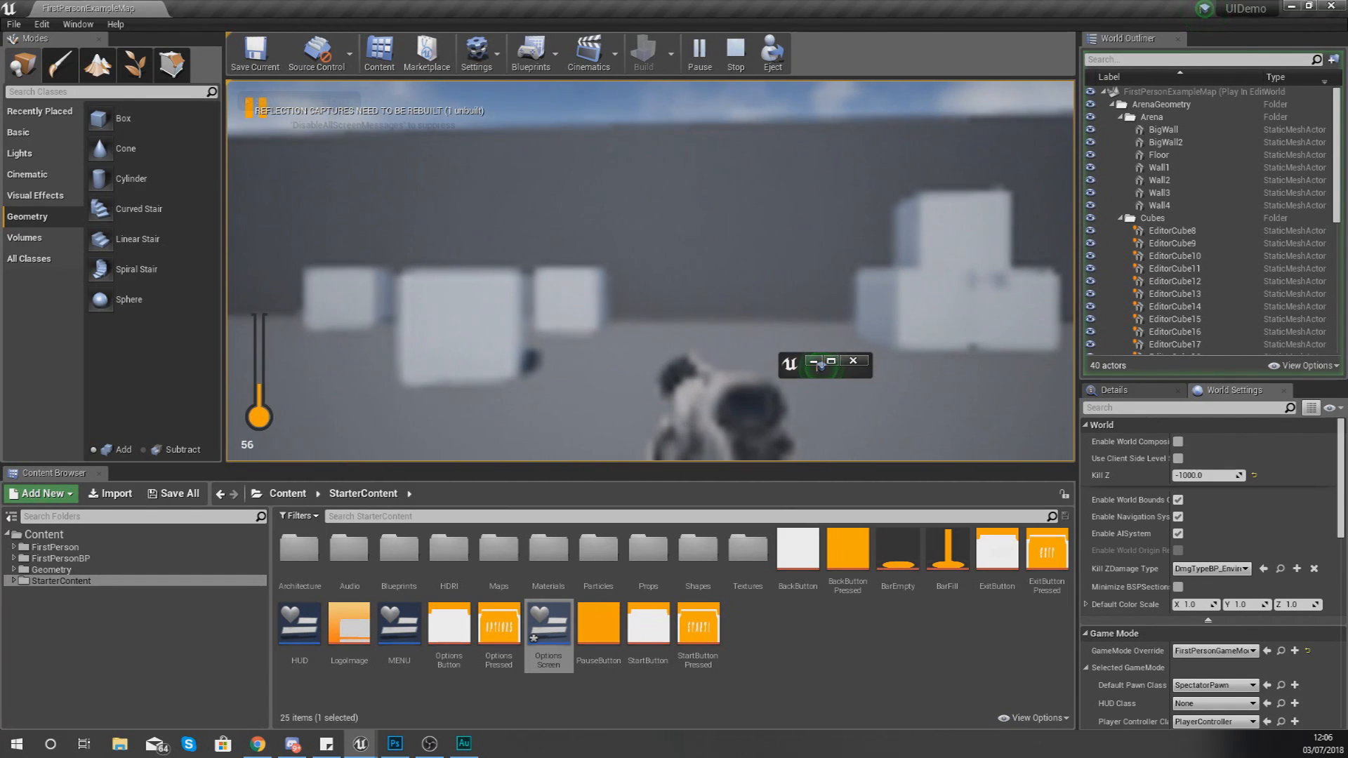
# Run r.ScreenPercentage 100 in the in-game console, walk around to compare the image, and stop the play session
pyautogui.press('`')
pyautogui.write('r.screenpercta')
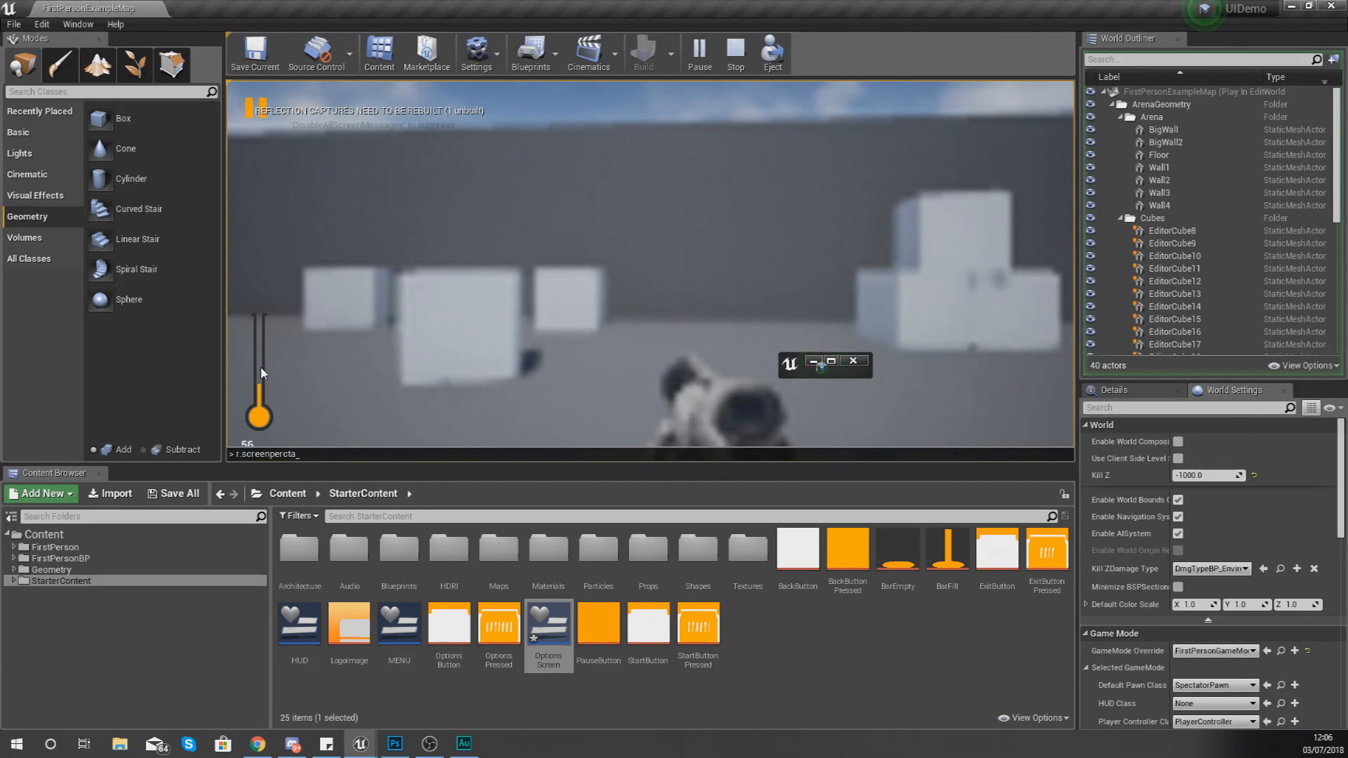
pyautogui.press('BackSpace')
pyautogui.press('Tab')
pyautogui.write('100')
pyautogui.press('Return')
pyautogui.press('w')
pyautogui.press('w')
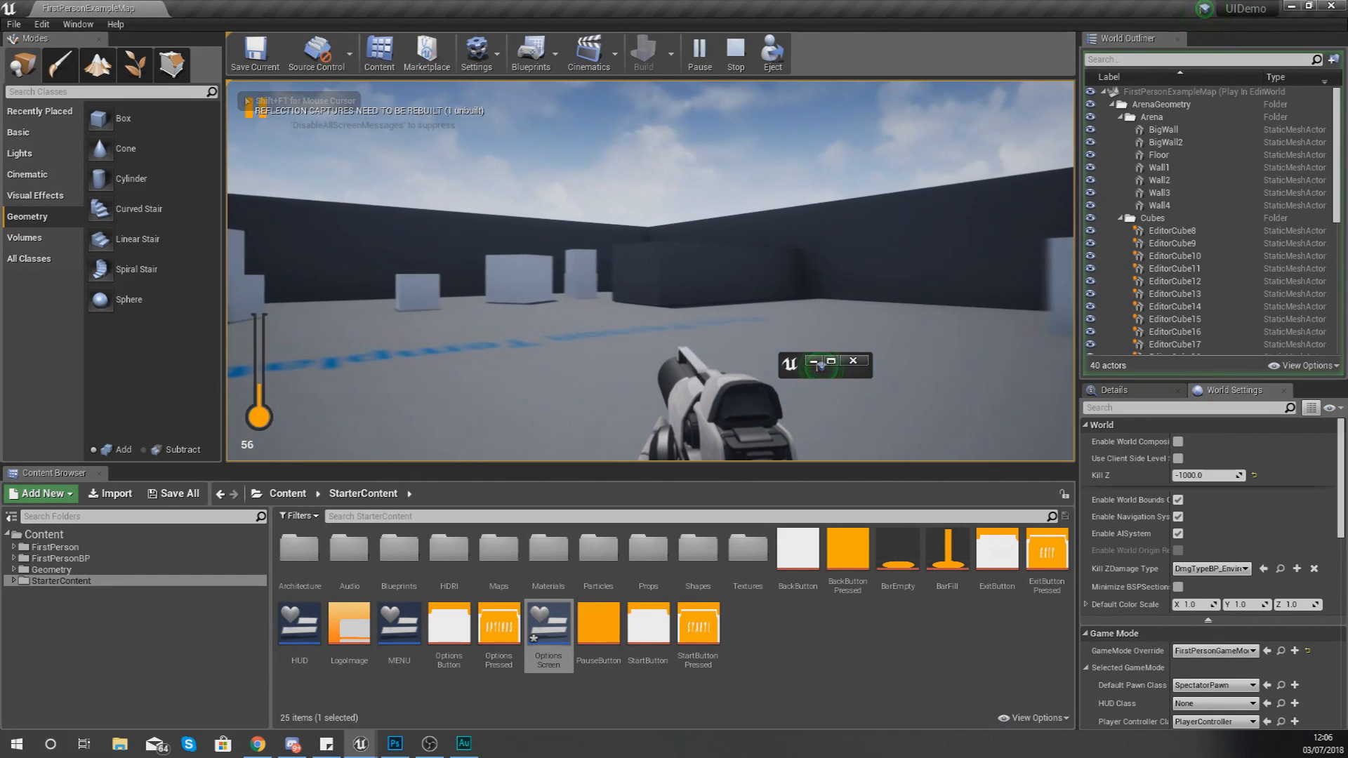
pyautogui.press('Escape')
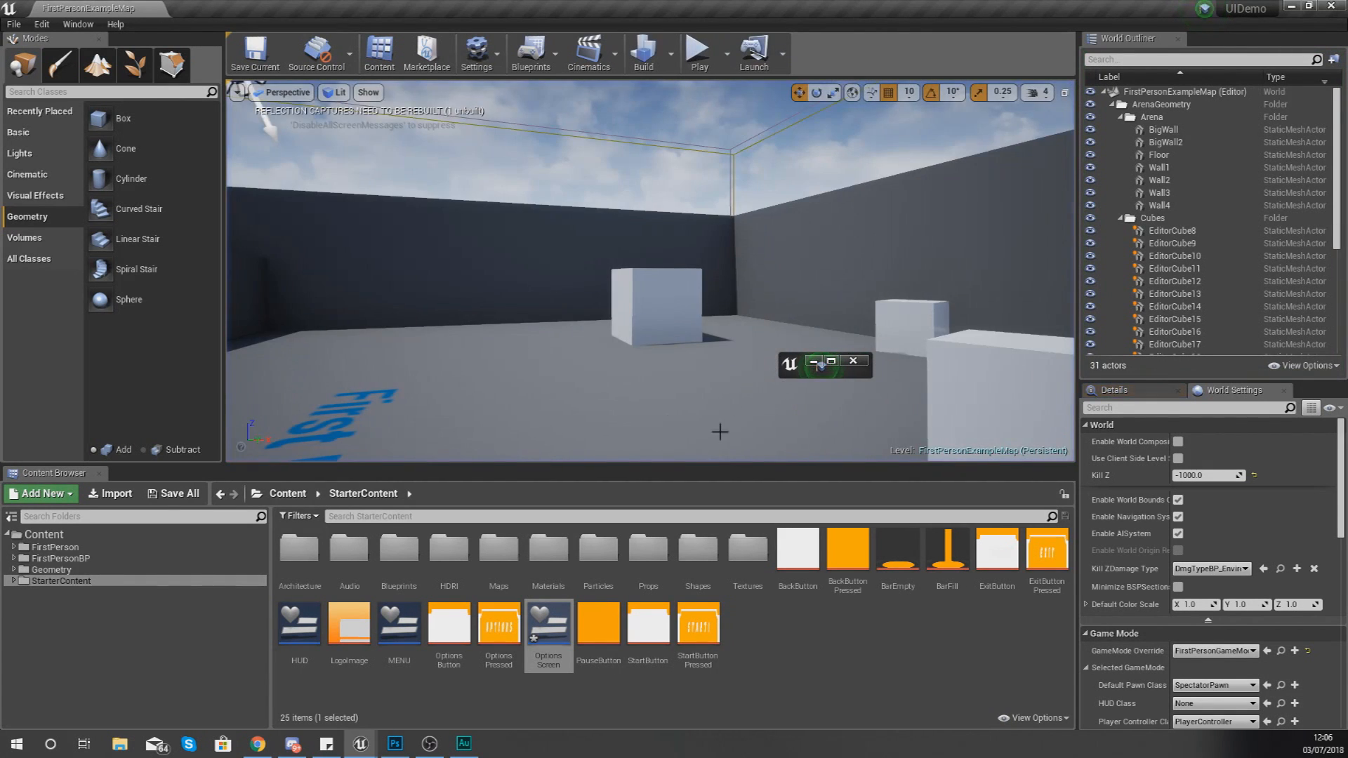
# Add an On Clicked event for the button under the High label in the OptionsScreen widget
pyautogui.click(831, 361)
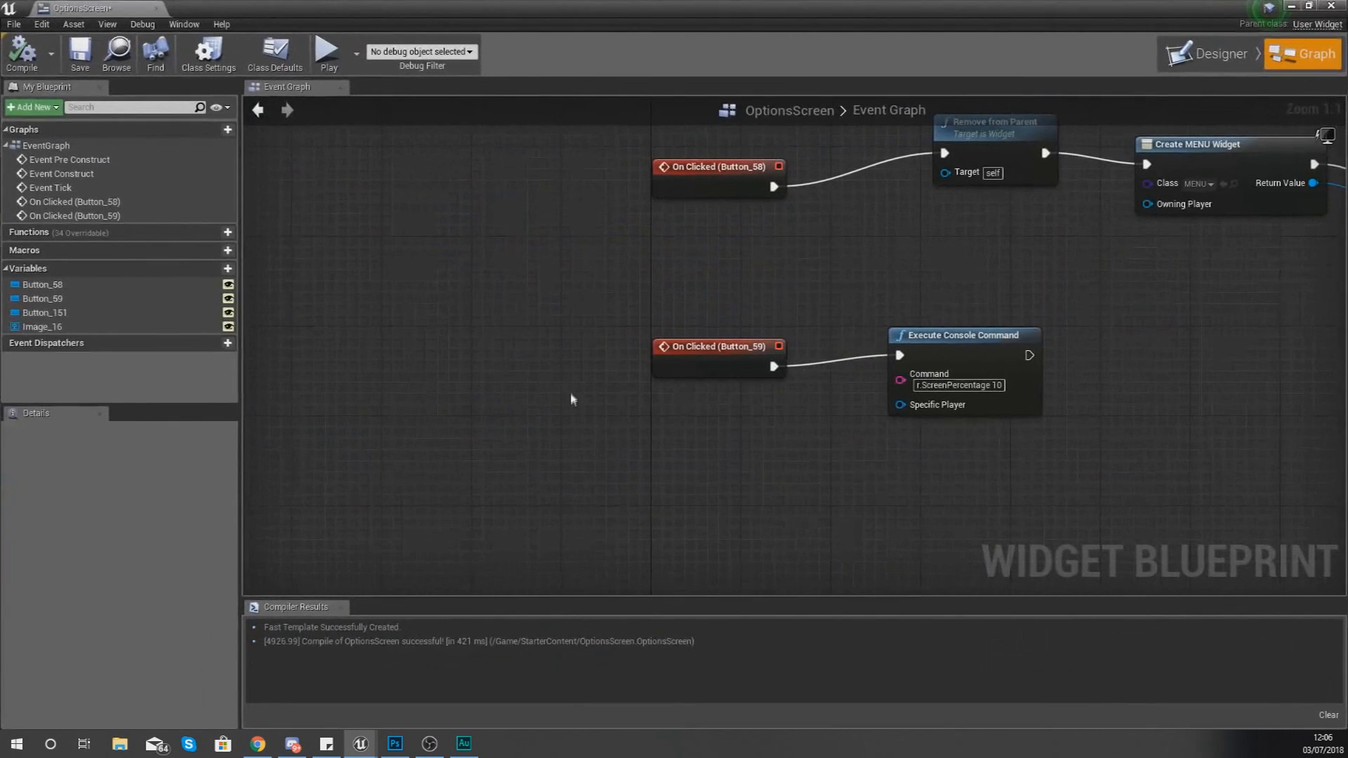
pyautogui.moveTo(1040, 362); pyautogui.dragTo(895, 313, button='right')
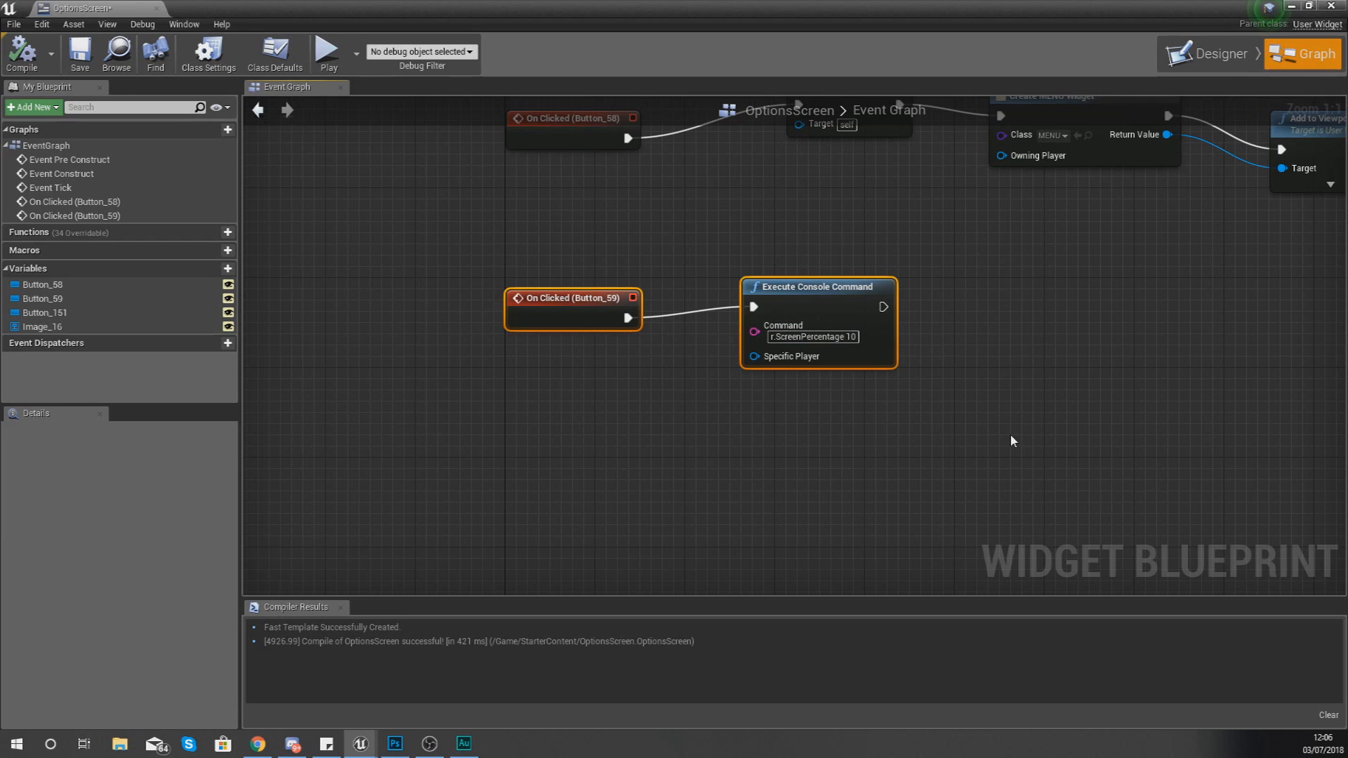
pyautogui.click(1217, 61)
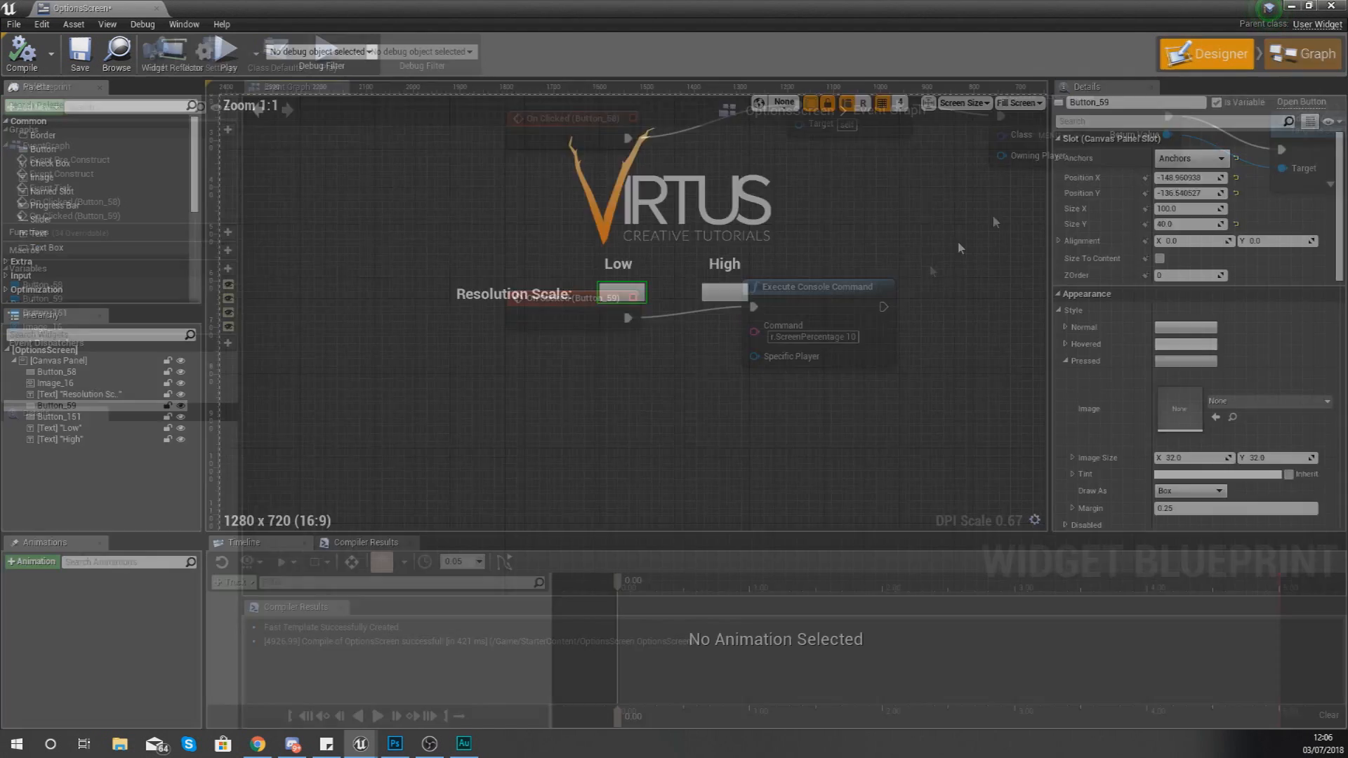
pyautogui.click(682, 281)
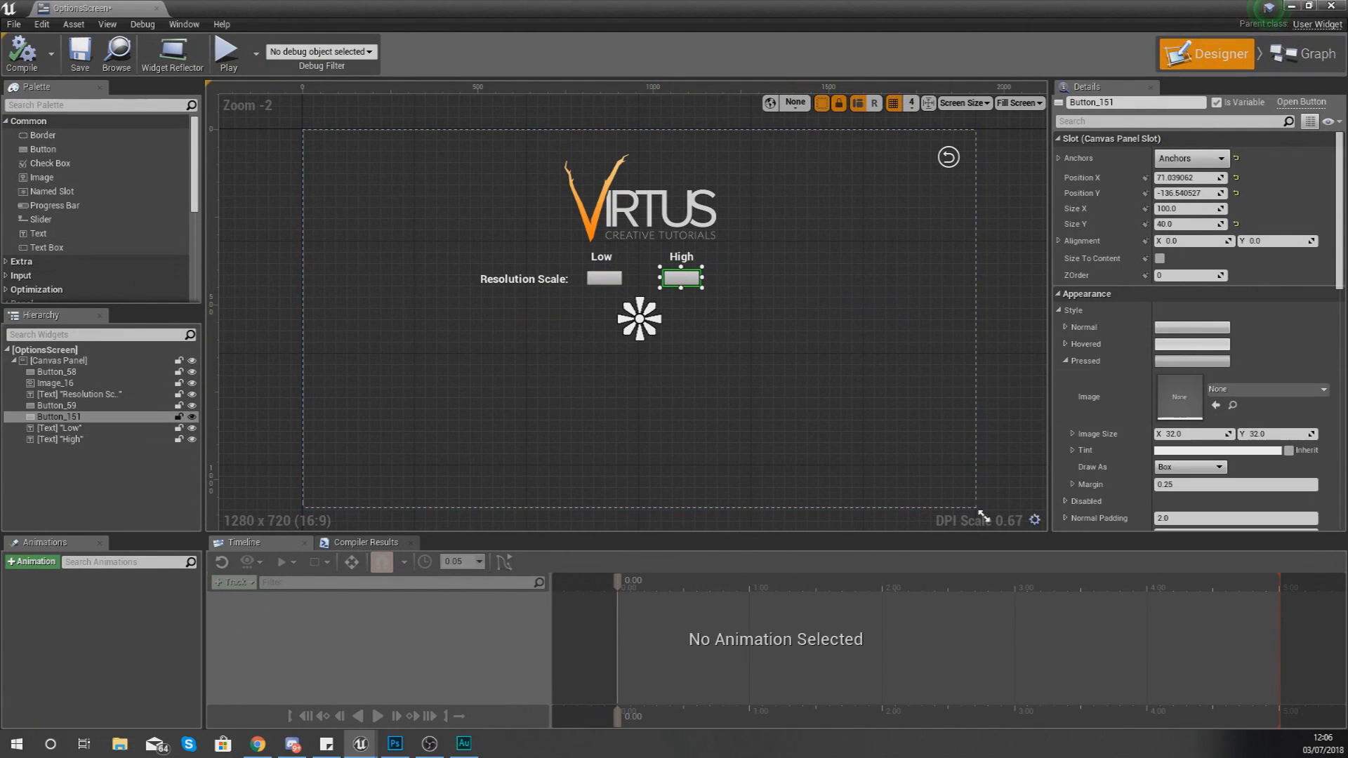
pyautogui.scroll(-15, 1241, 454)
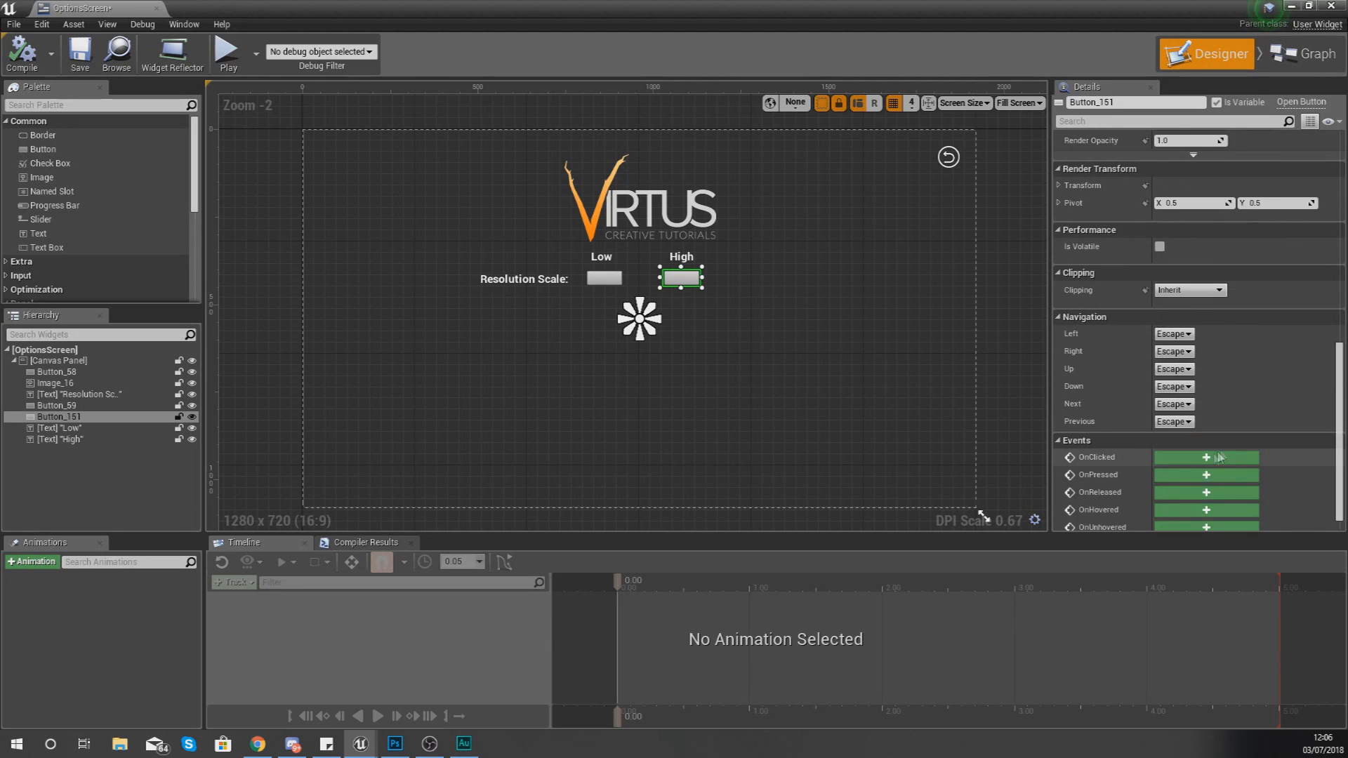
pyautogui.click(1206, 457)
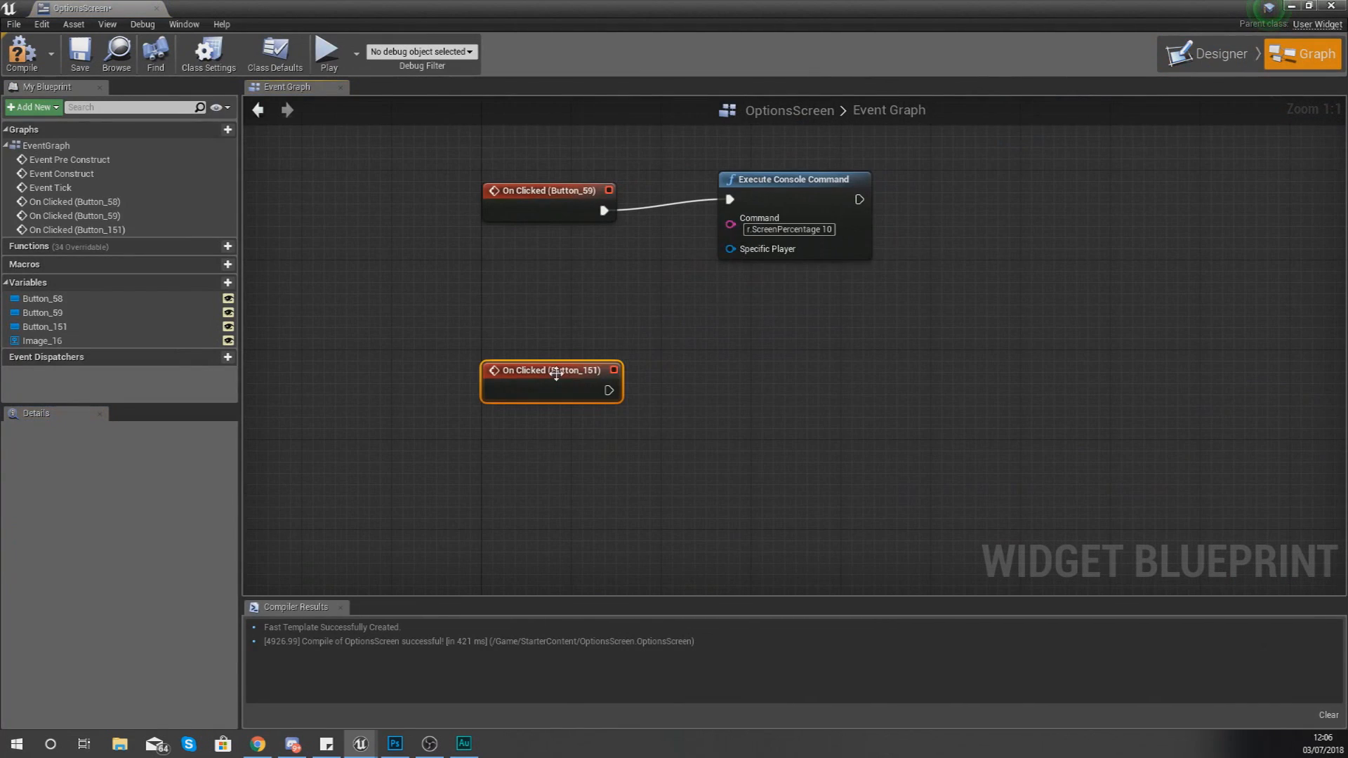
# Duplicate the Execute Console Command node and wire the copy to the Button_151 On Clicked event
pyautogui.click(819, 211)
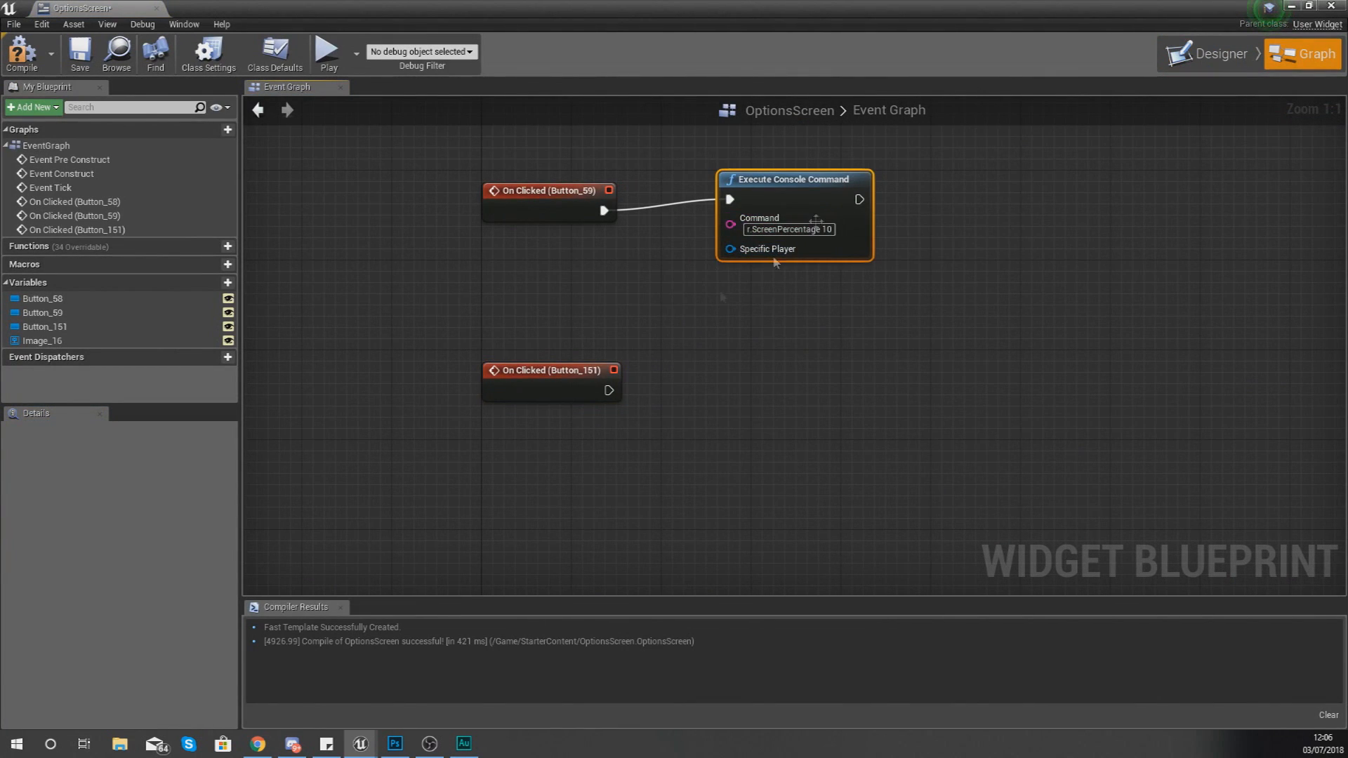
pyautogui.hotkey('ctrl', 'c')
pyautogui.hotkey('ctrl', 'v')
pyautogui.moveTo(832, 319); pyautogui.dragTo(766, 391)
pyautogui.moveTo(609, 390); pyautogui.dragTo(729, 391)
# Set the duplicated node's command to r.ScreenPercentage 100 and compile the widget
pyautogui.click(831, 421)
pyautogui.press('End')
pyautogui.write('0')
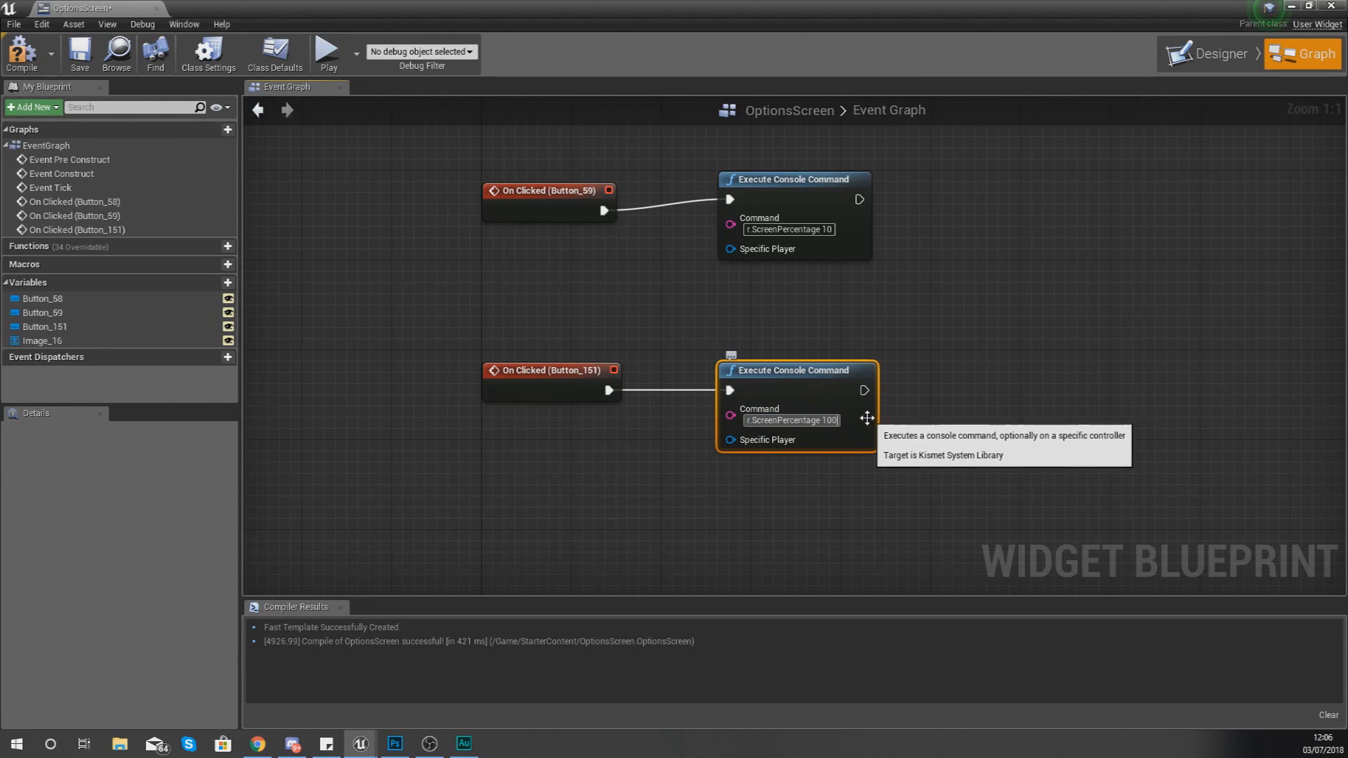
pyautogui.press('Return')
pyautogui.click(22, 53)
# Return to the level editor, play the level briefly and stop the session
pyautogui.click(156, 9)
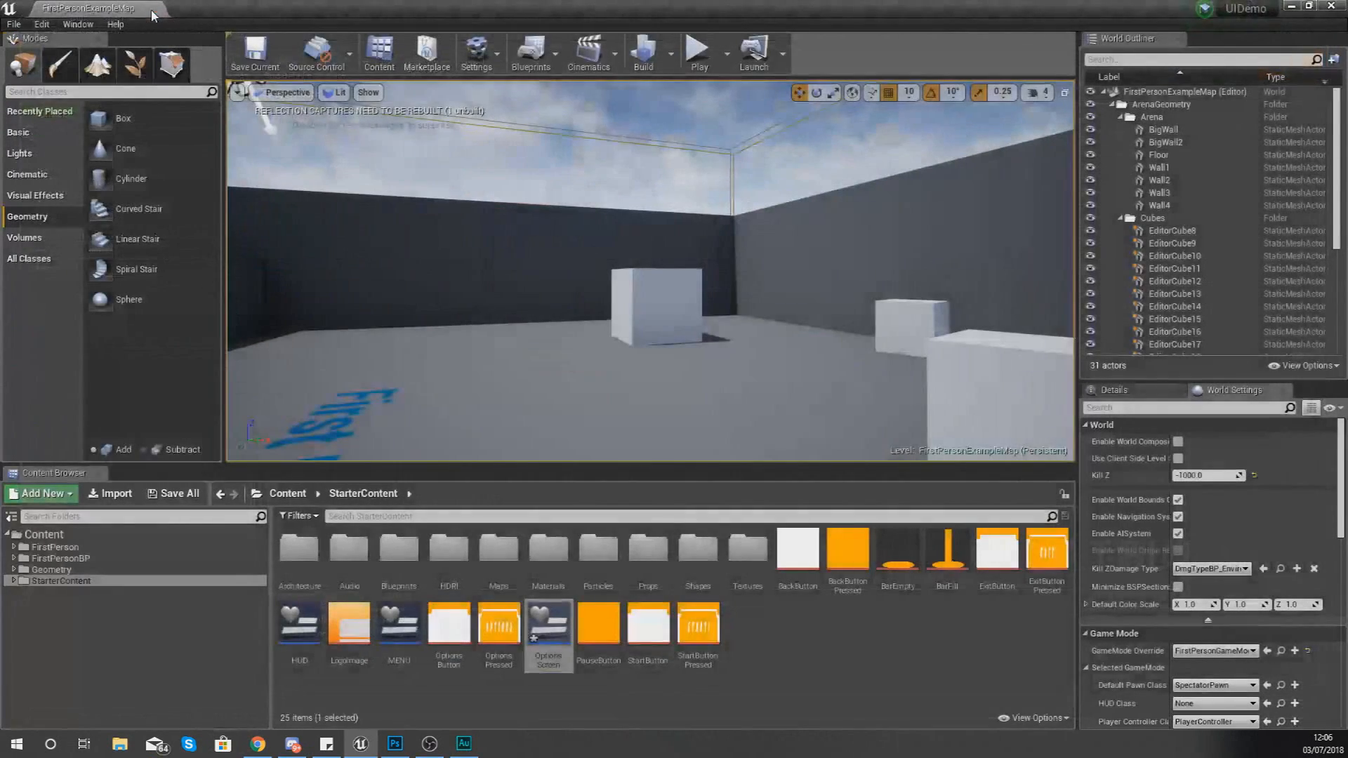
pyautogui.click(698, 53)
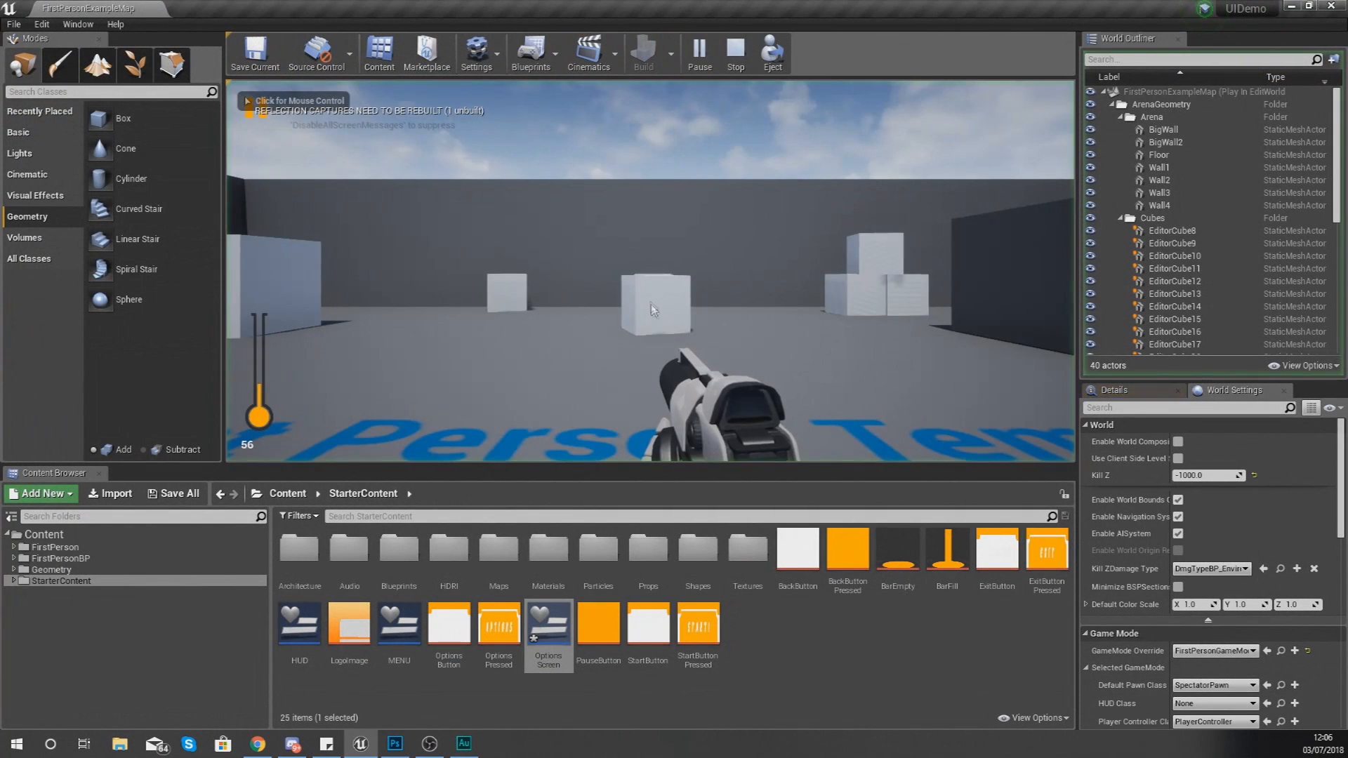
pyautogui.press('Escape')
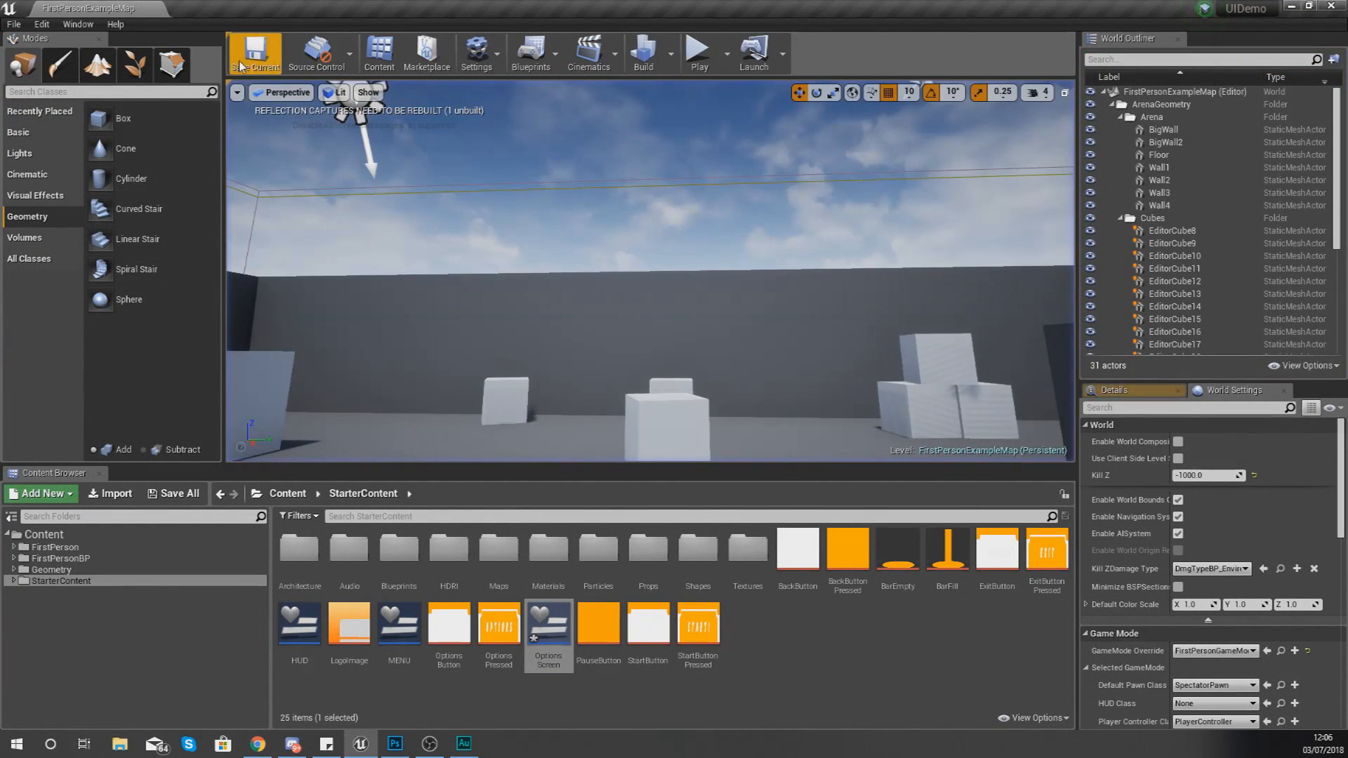
# Open the MenuLevel map, saving the modified OptionsScreen widget when asked
pyautogui.click(13, 23)
pyautogui.click(35, 66)
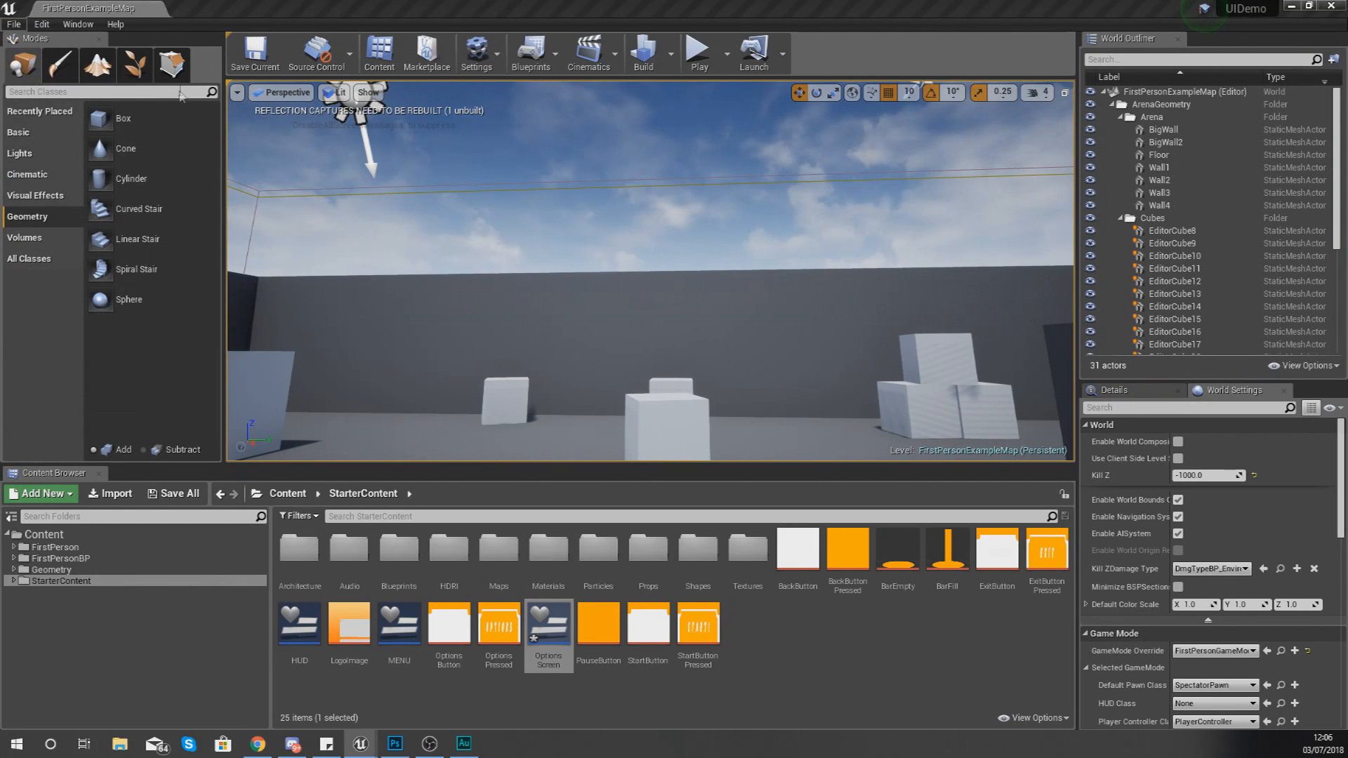
pyautogui.doubleClick(641, 206)
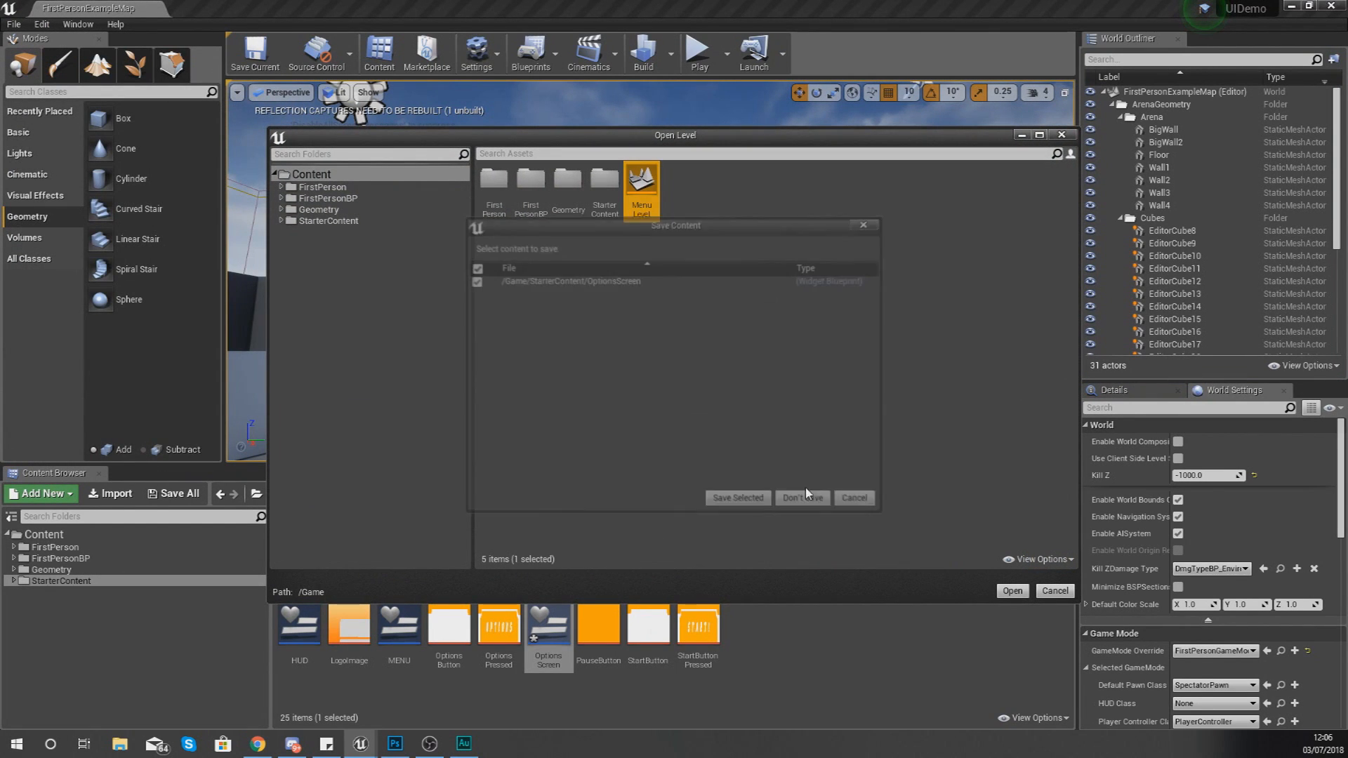
pyautogui.click(759, 504)
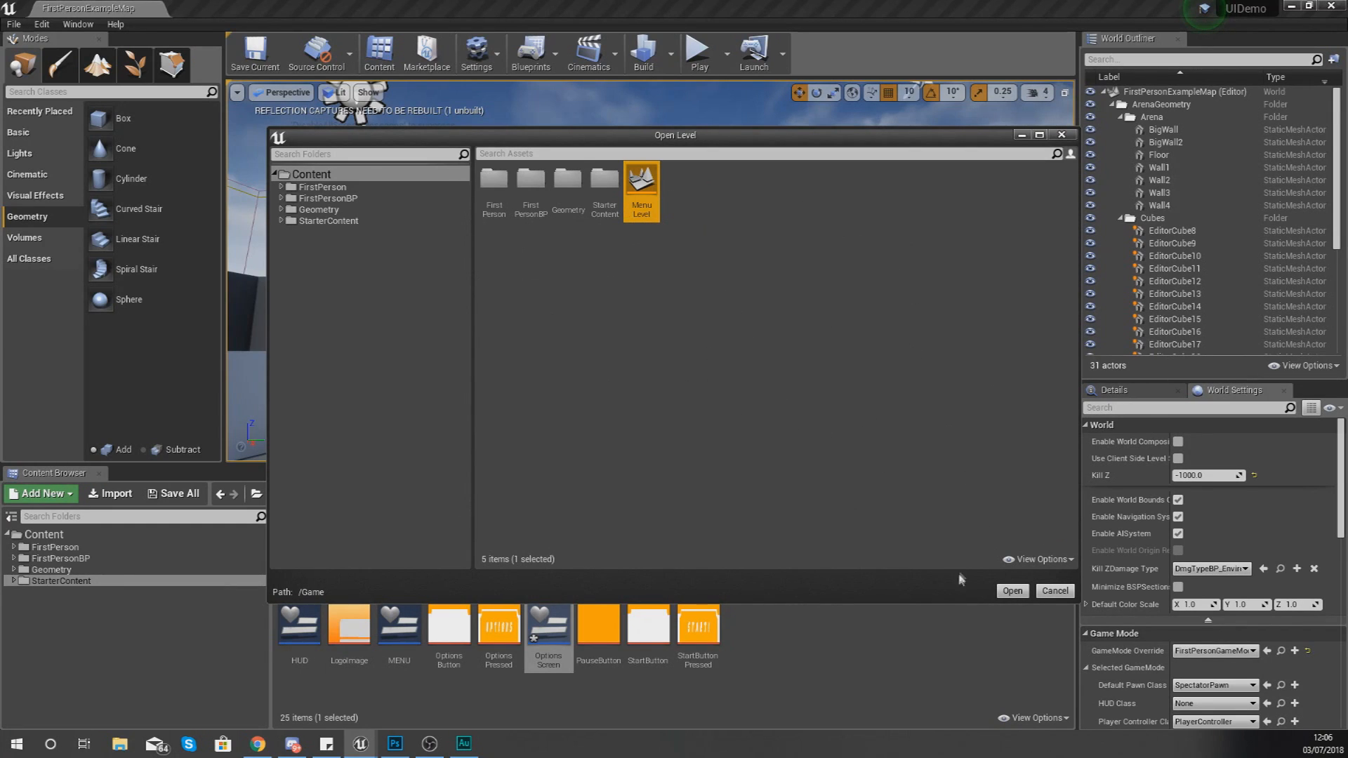
pyautogui.click(1020, 592)
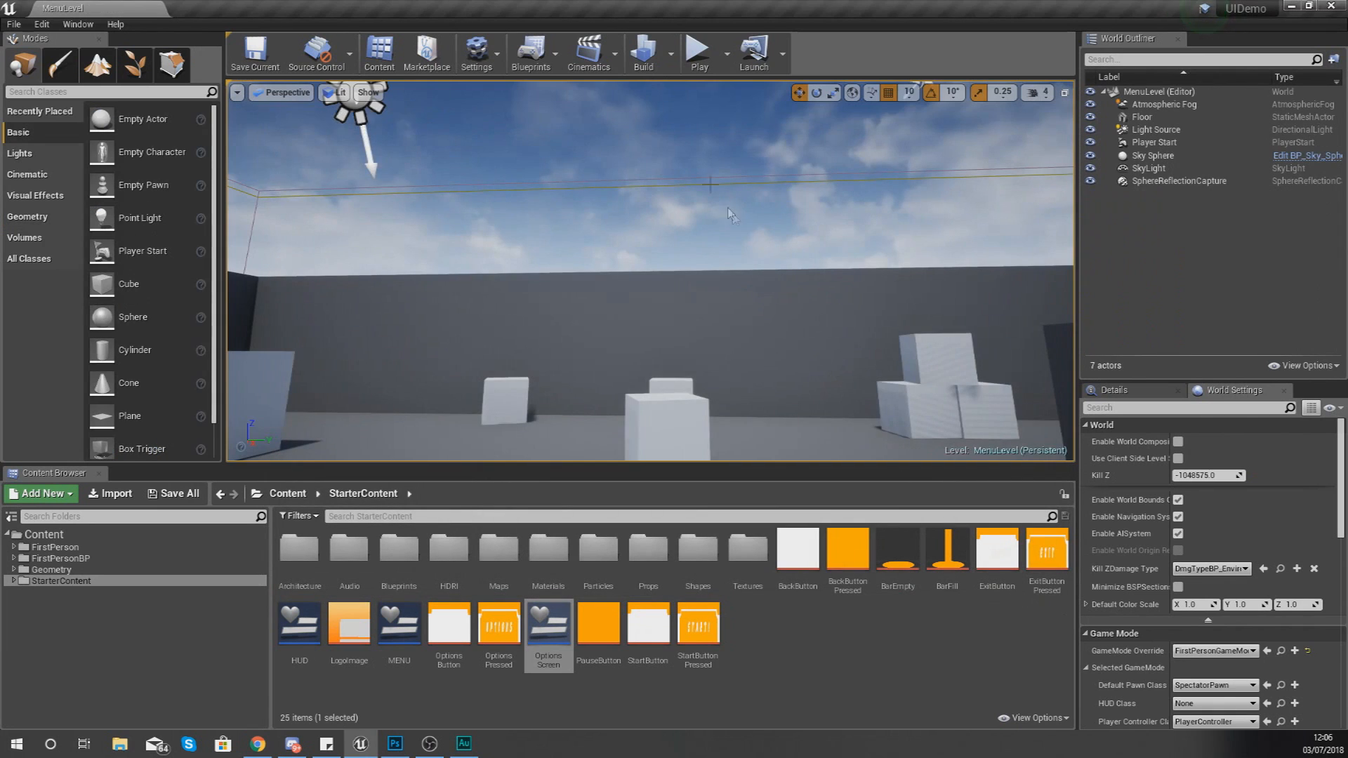
# Play the menu level and test the options screen by alternating repeatedly between Low and High Resolution Scale, ending on High
pyautogui.click(697, 68)
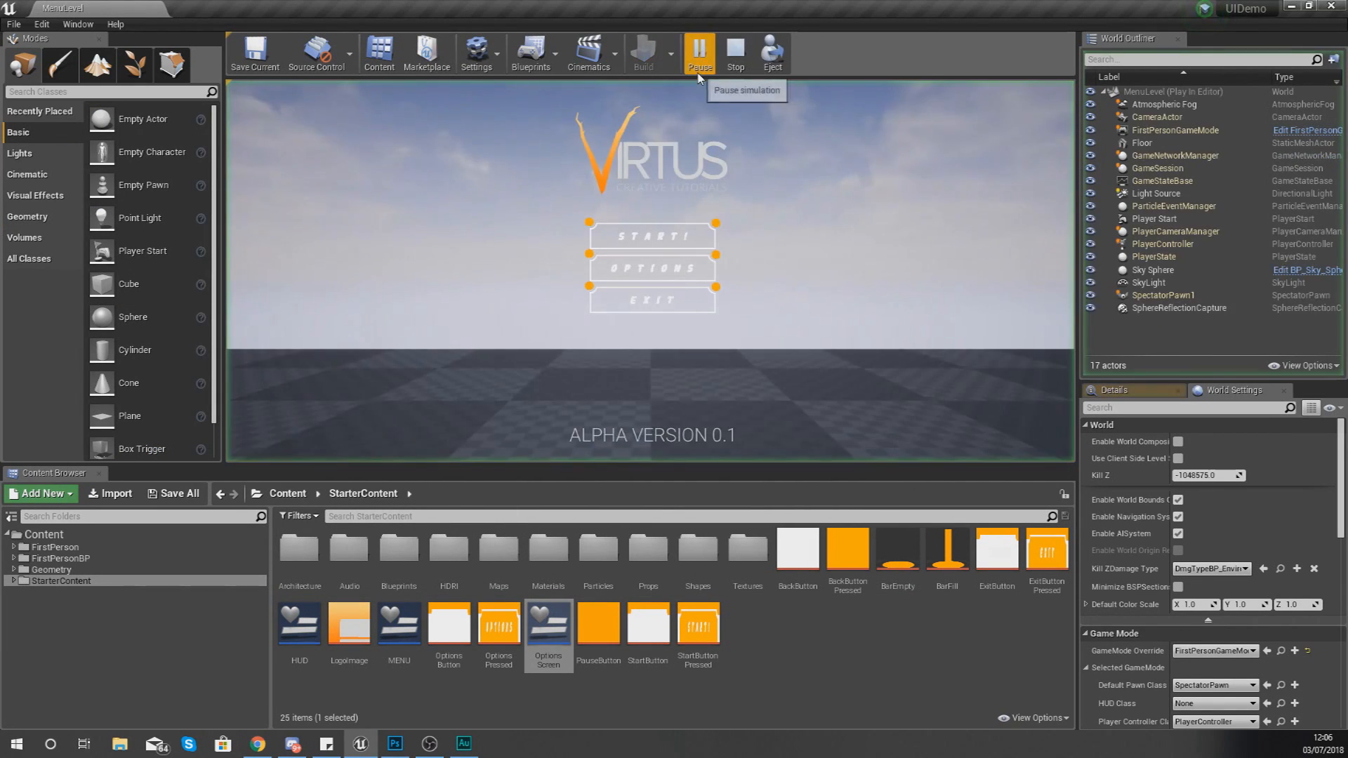
pyautogui.click(641, 280)
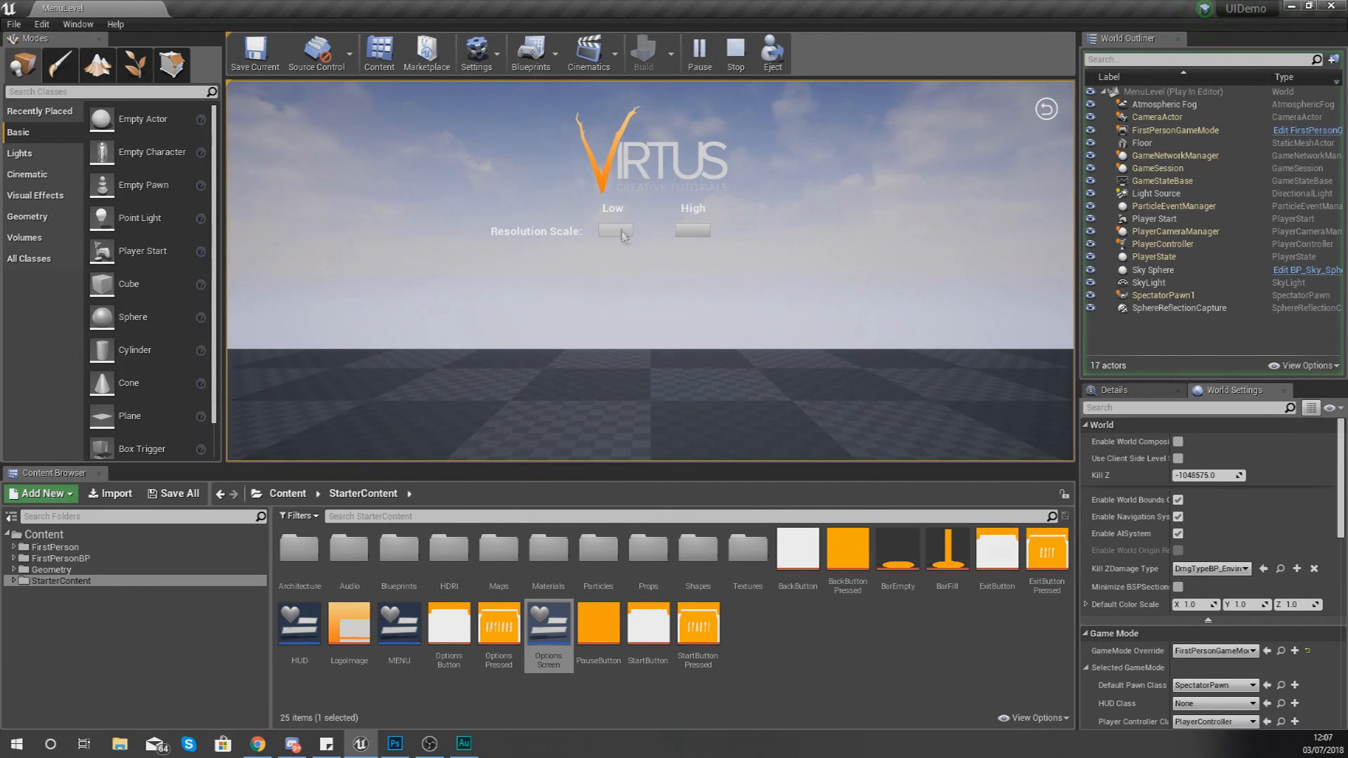
pyautogui.click(618, 232)
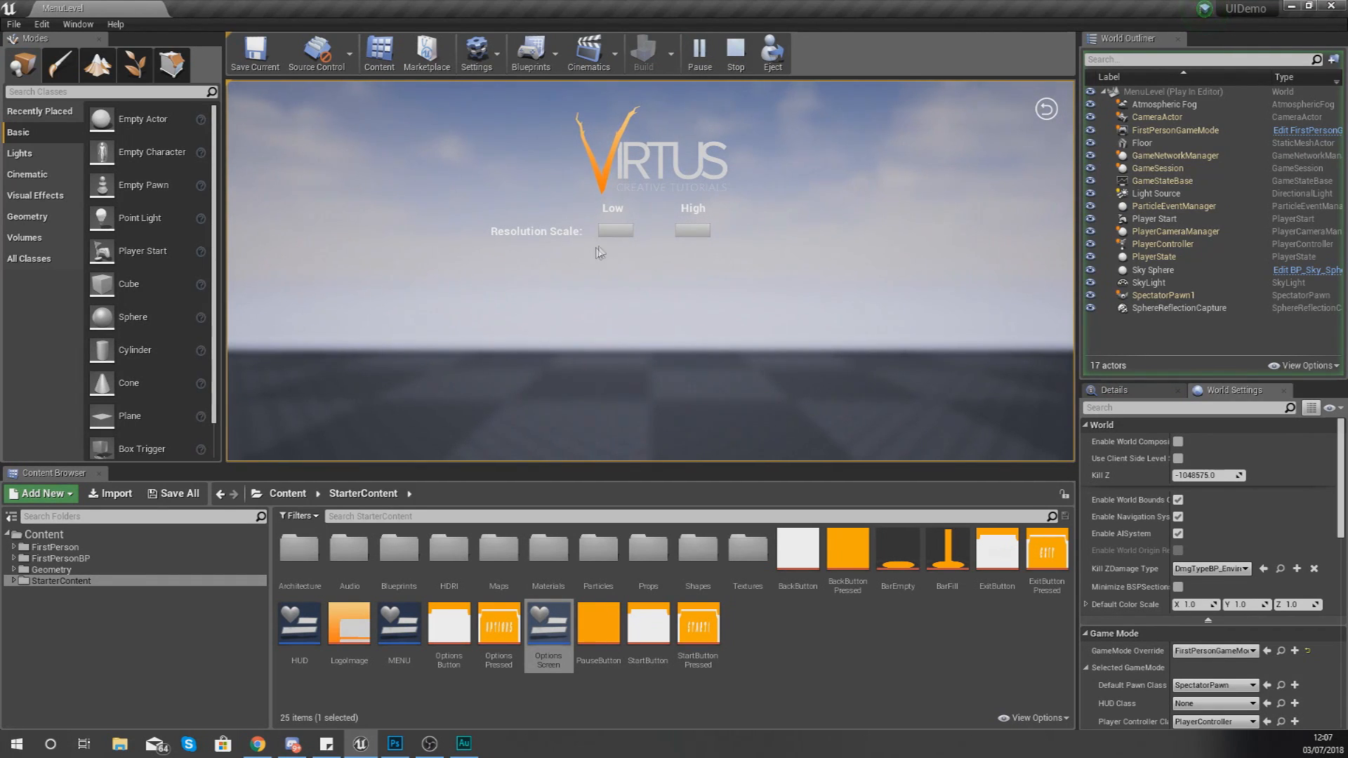
pyautogui.click(621, 231)
pyautogui.click(688, 233)
pyautogui.click(619, 235)
pyautogui.click(680, 232)
pyautogui.click(609, 230)
pyautogui.click(695, 233)
pyautogui.click(607, 230)
pyautogui.click(680, 228)
pyautogui.click(616, 232)
pyautogui.click(686, 239)
pyautogui.click(618, 230)
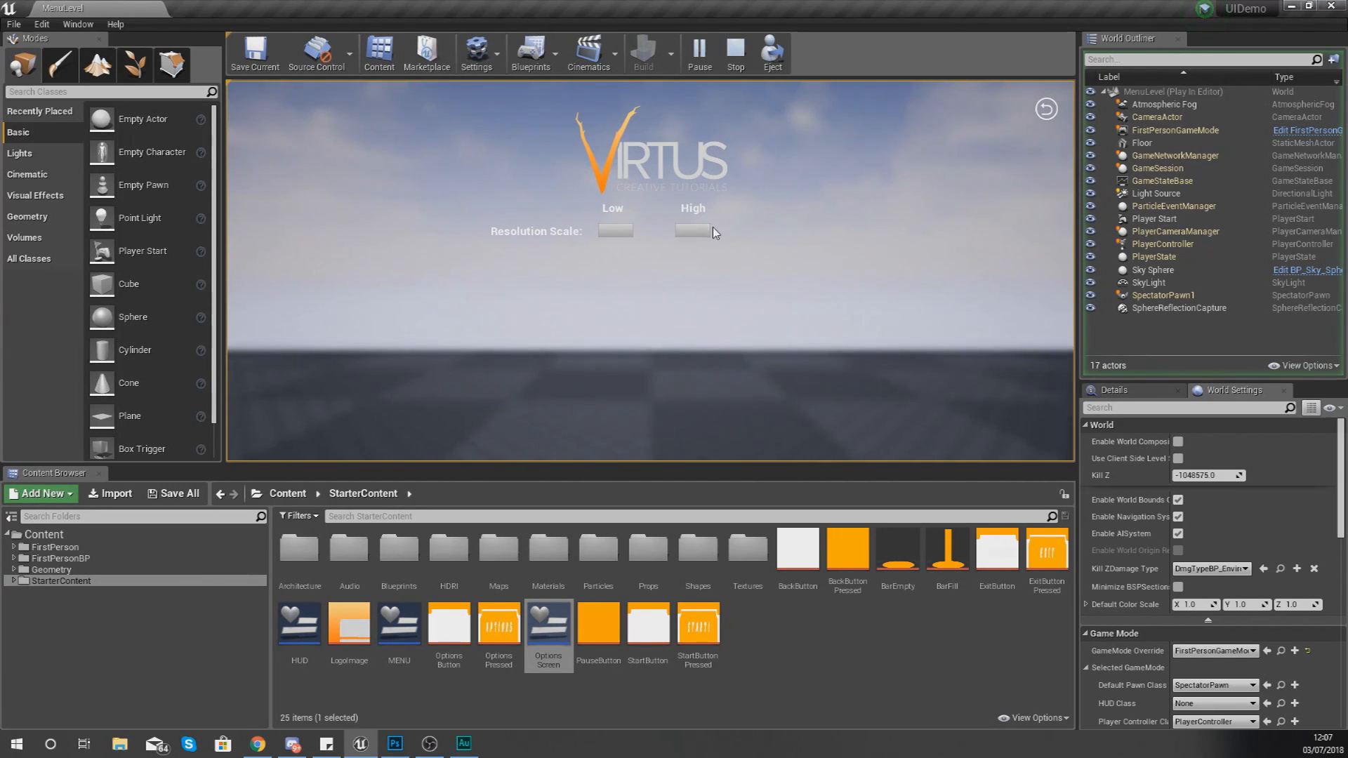
pyautogui.click(681, 236)
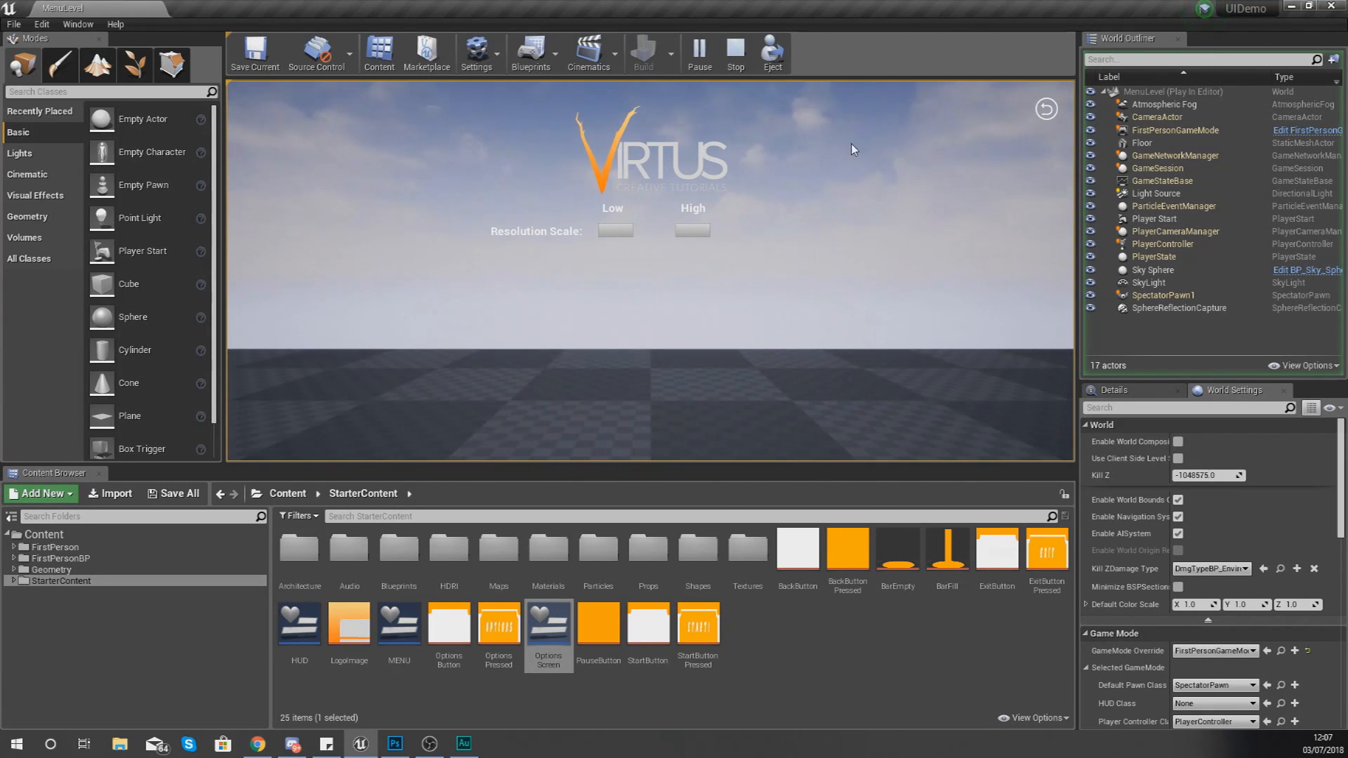